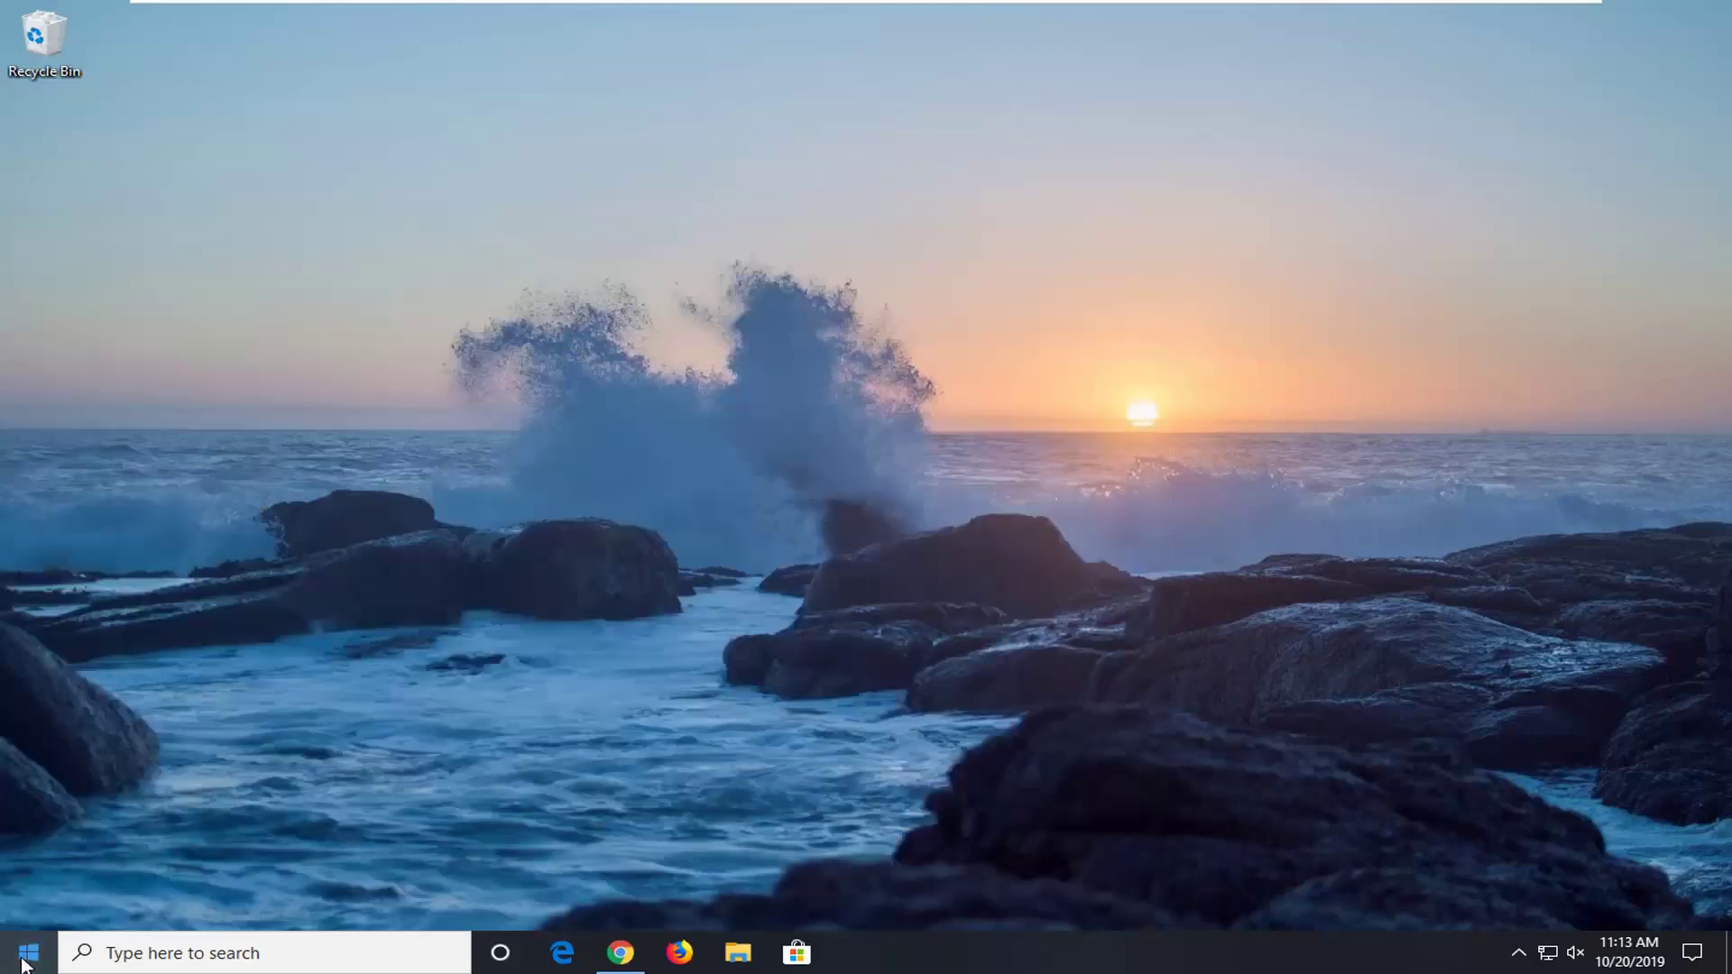
Step: Launch the Services console from Start search and scroll to Function Discovery Provider Host
left_click(25, 963)
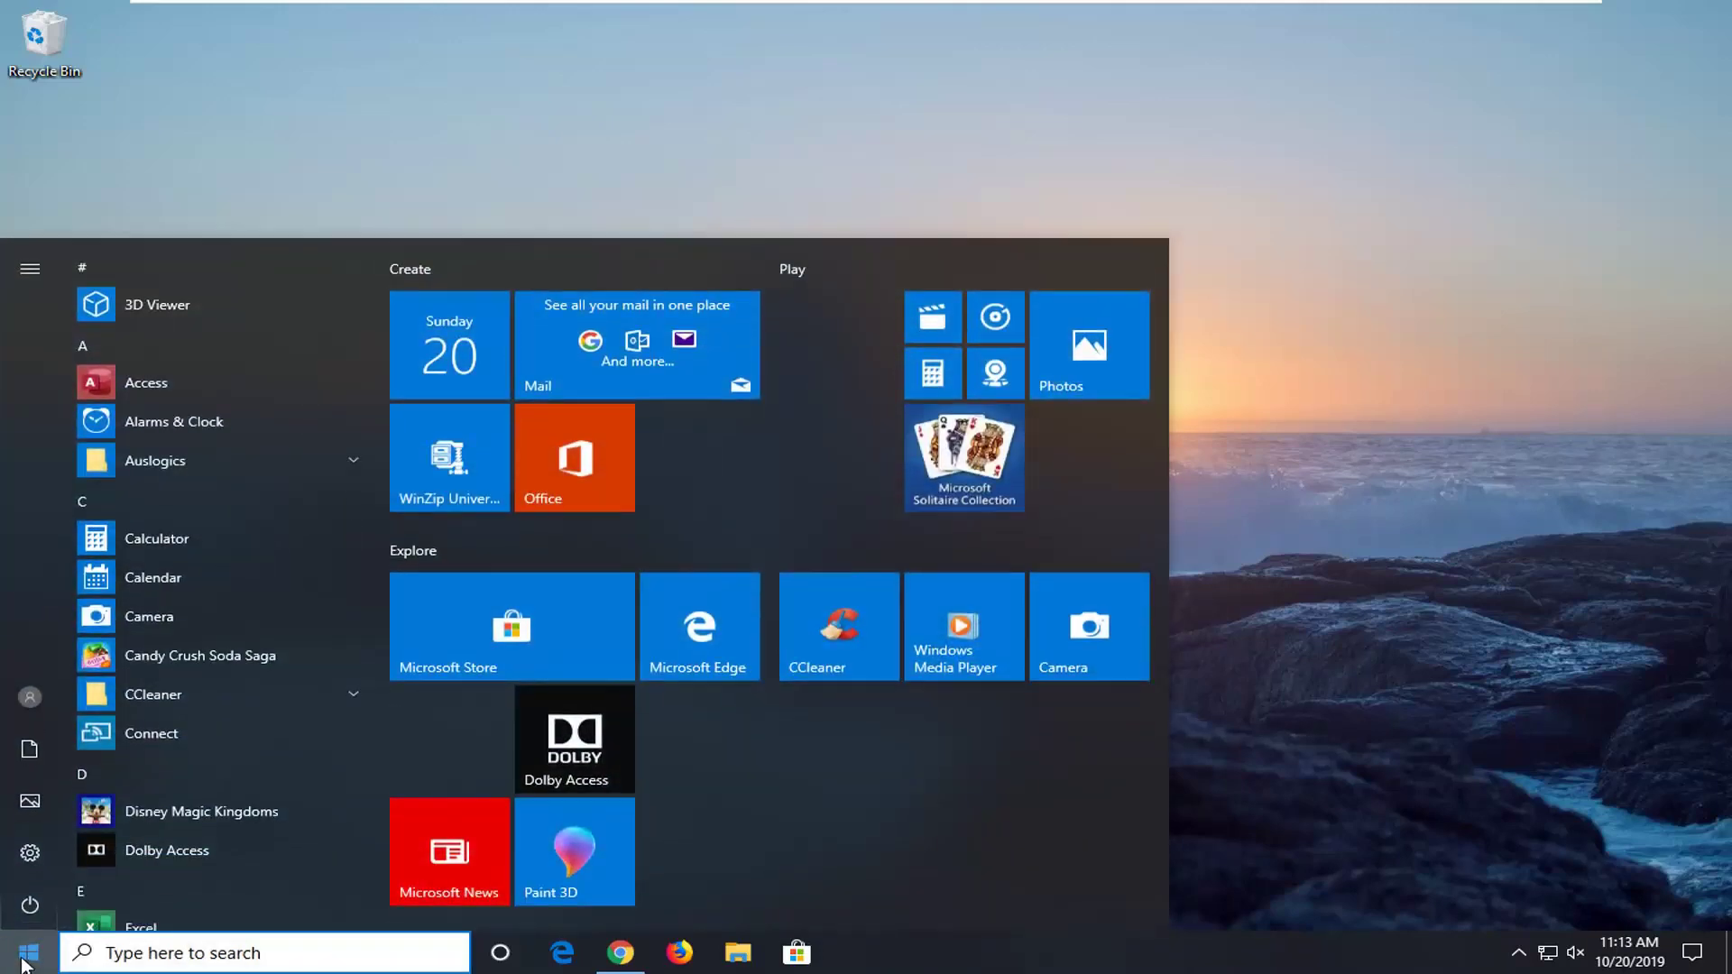
type("services")
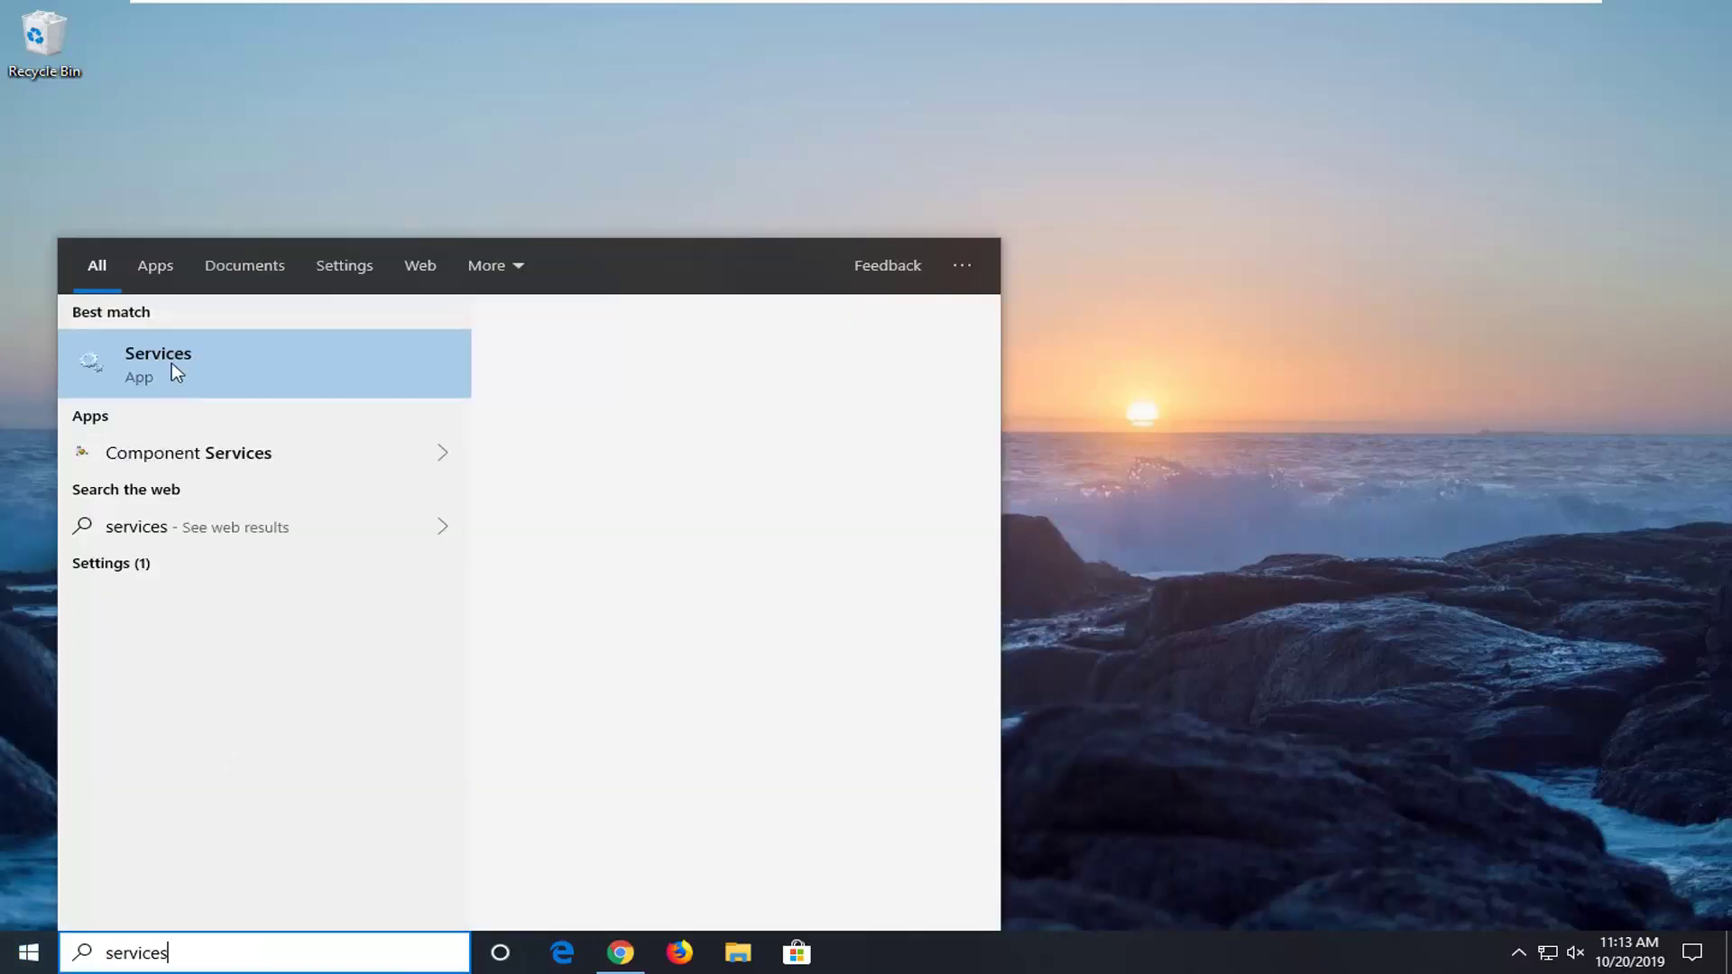
left_click(171, 362)
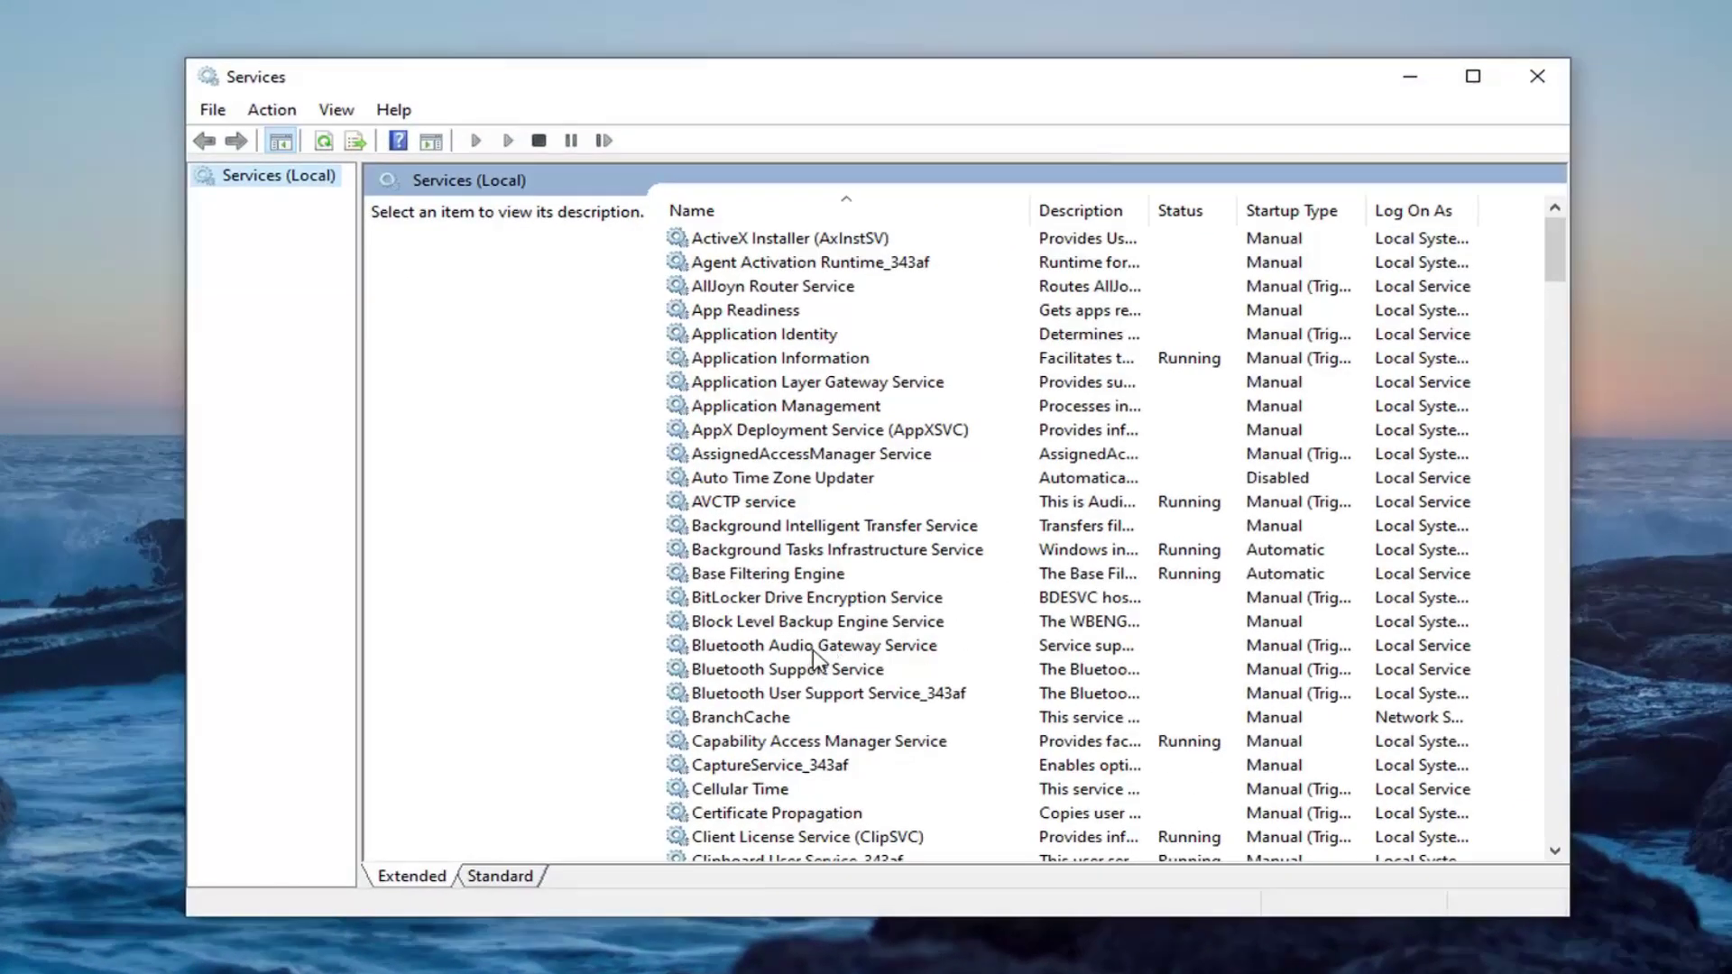
left_click(815, 630)
scroll(803, 668, "down", 20)
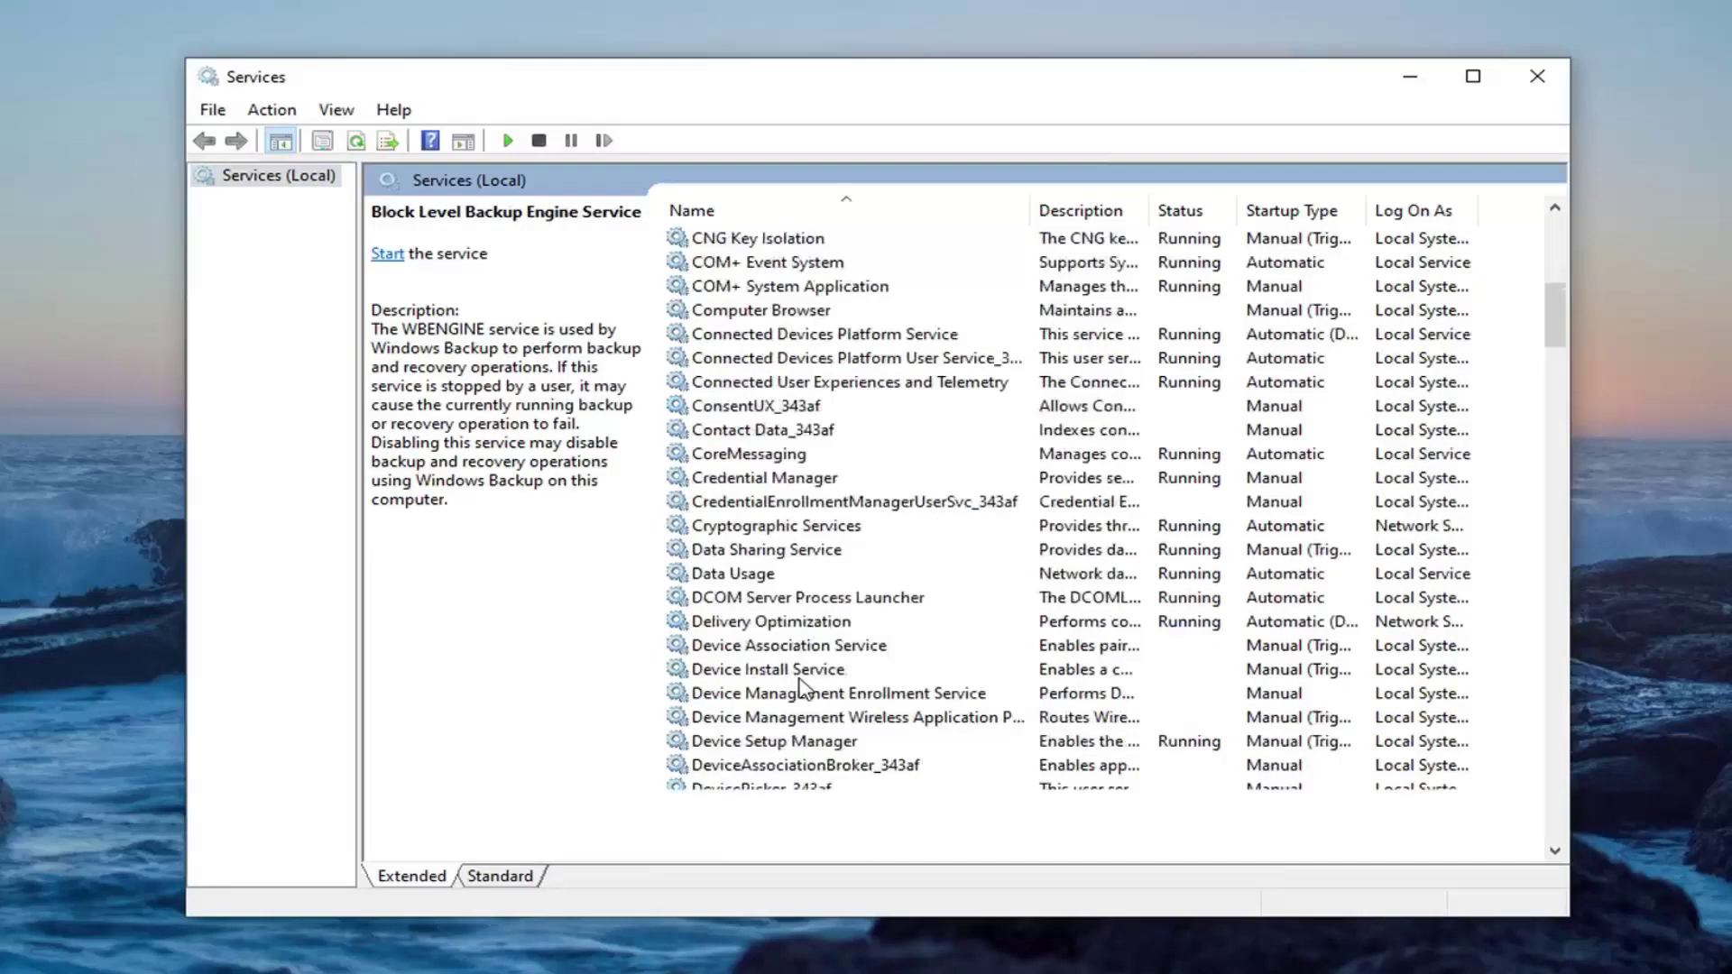
left_click(805, 695)
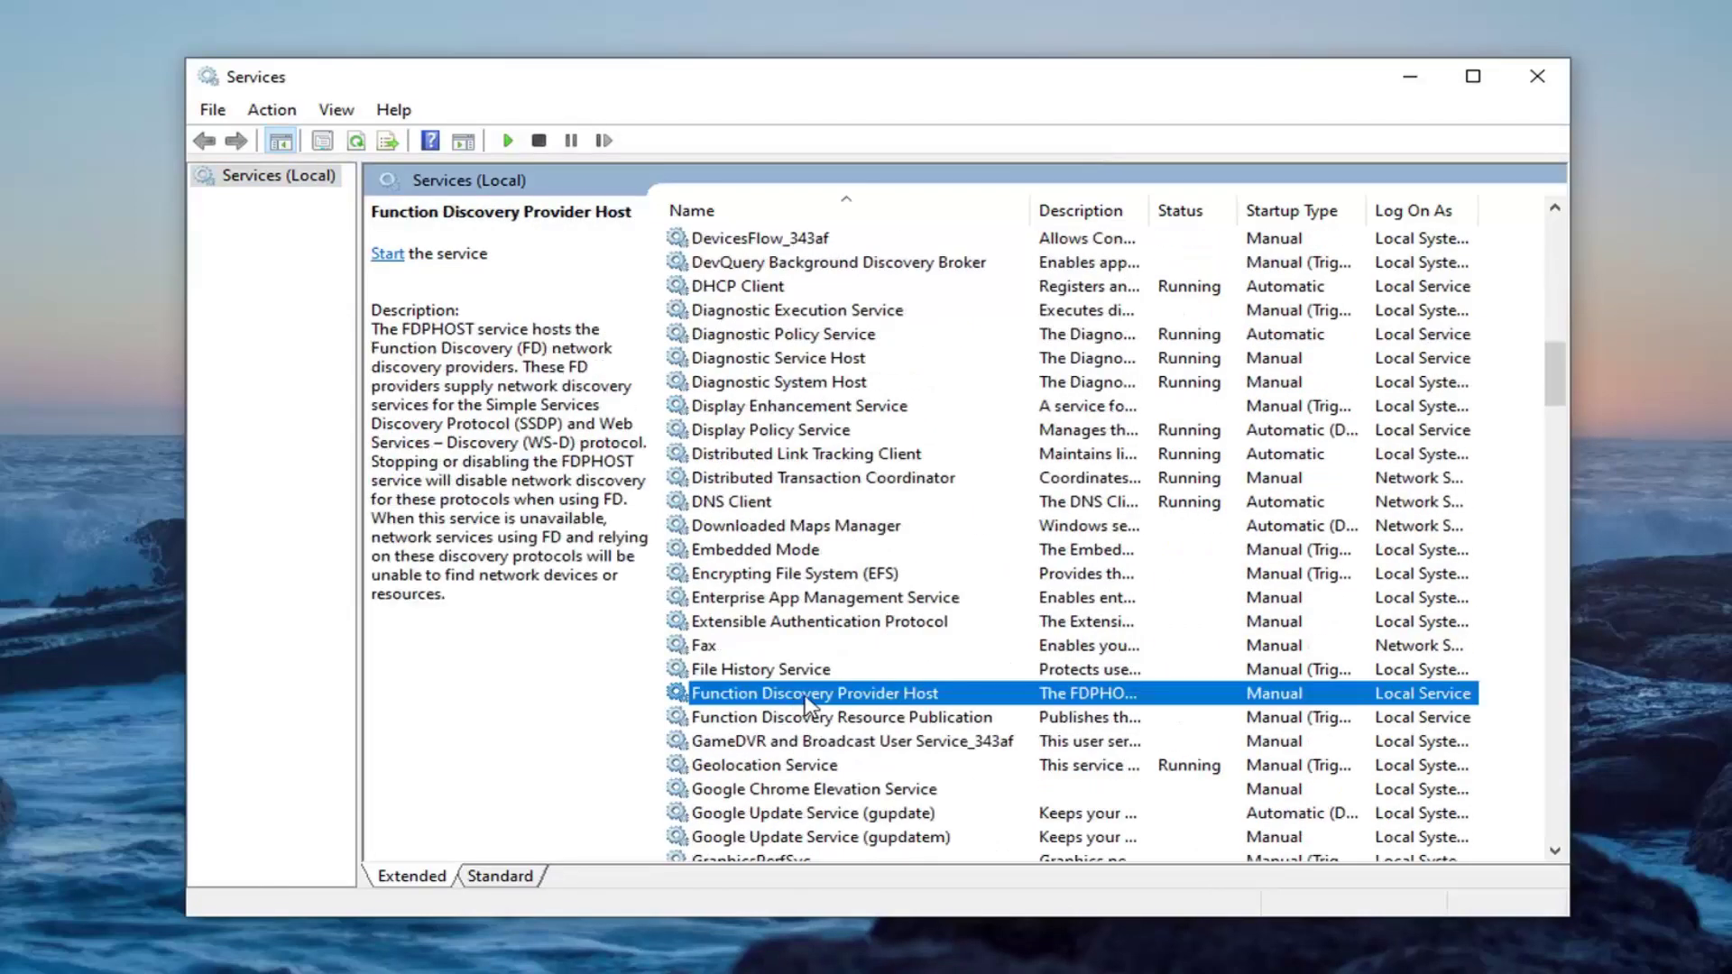
Step: Set Function Discovery Resource Publication's startup type to Automatic and start the service now
left_click(807, 719)
double_click(778, 721)
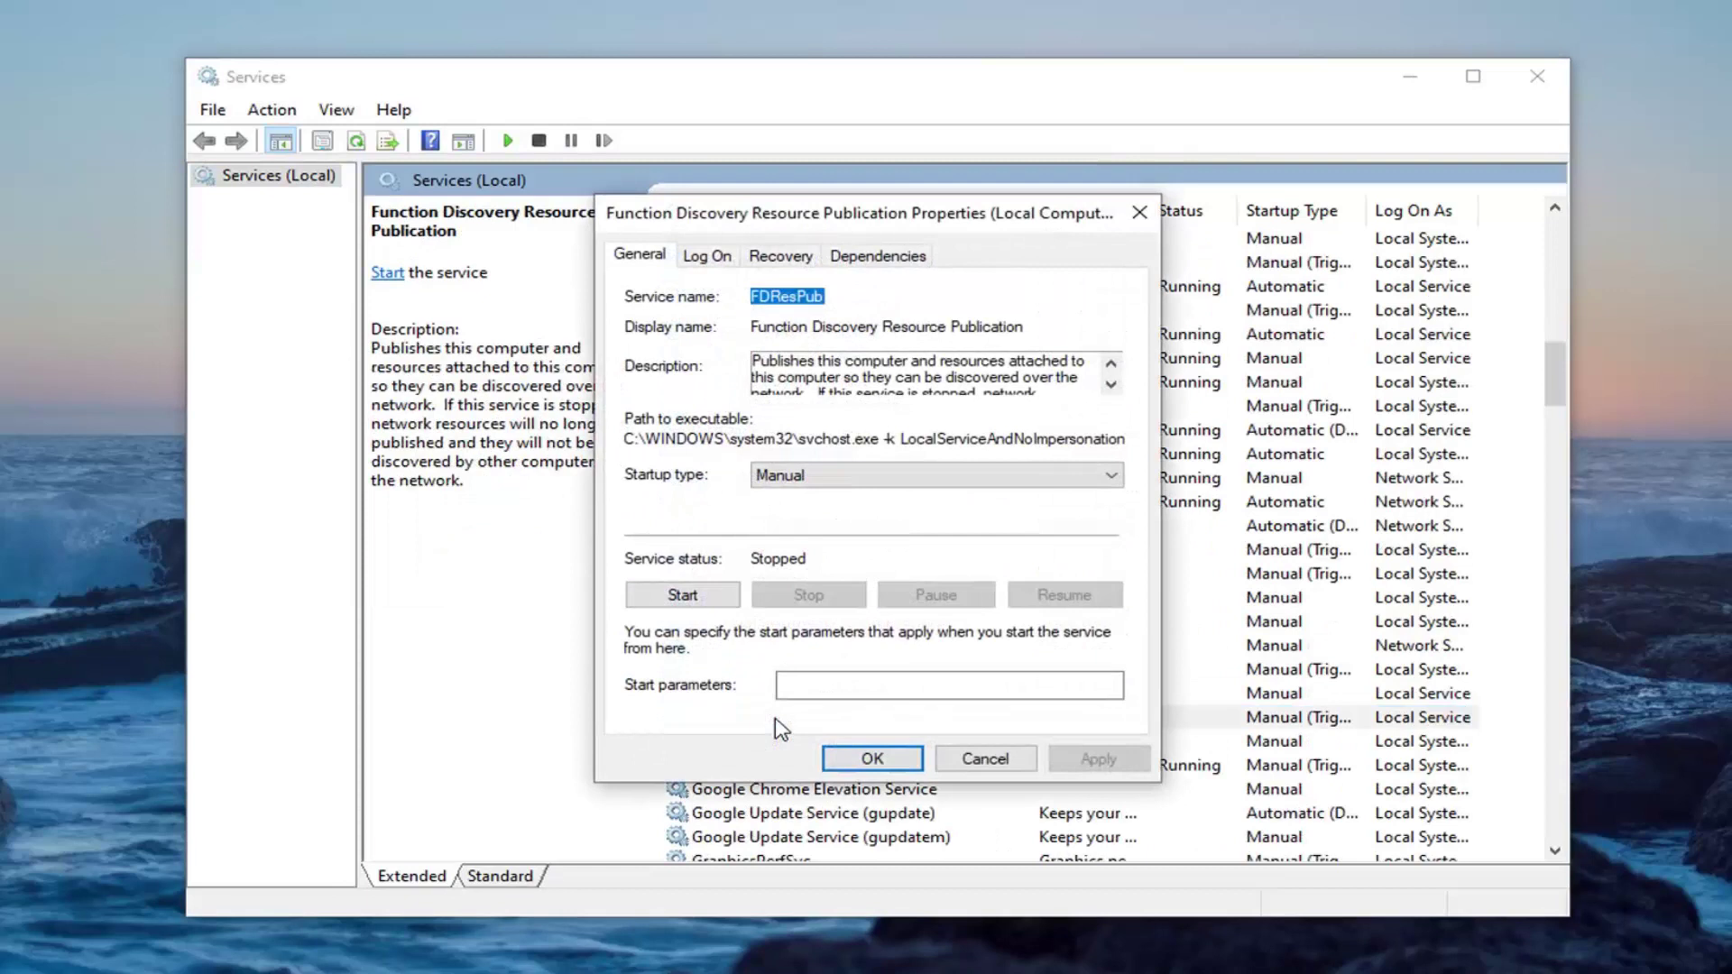
left_click(816, 482)
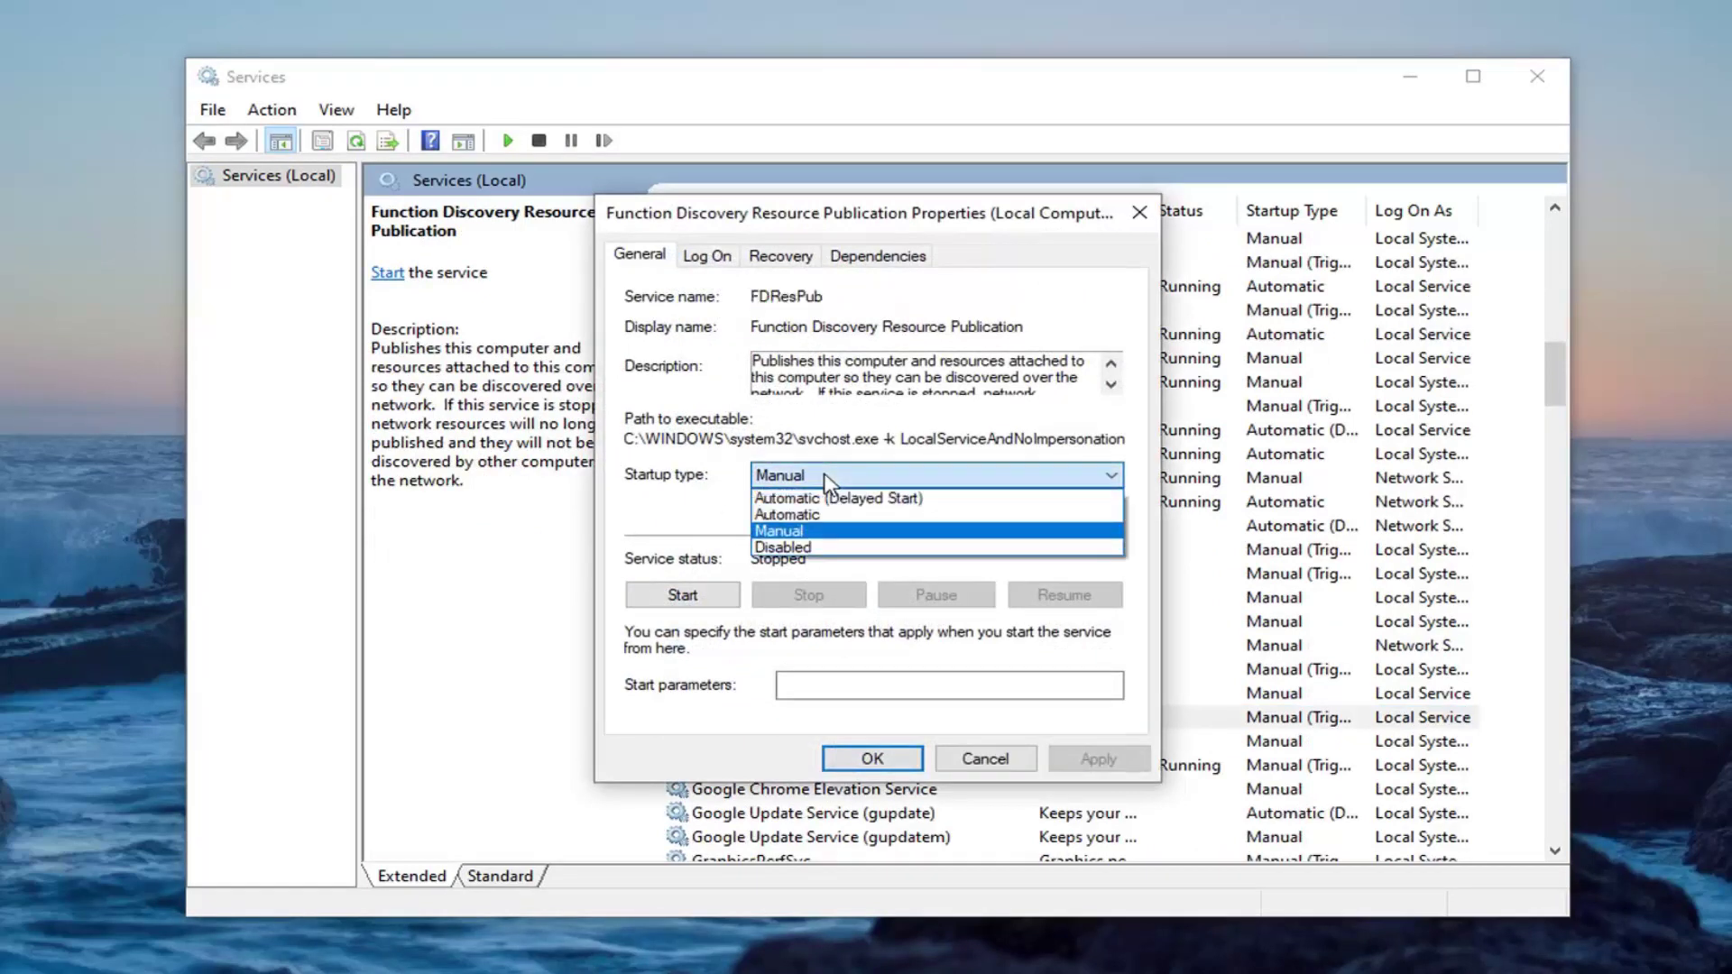
left_click(790, 519)
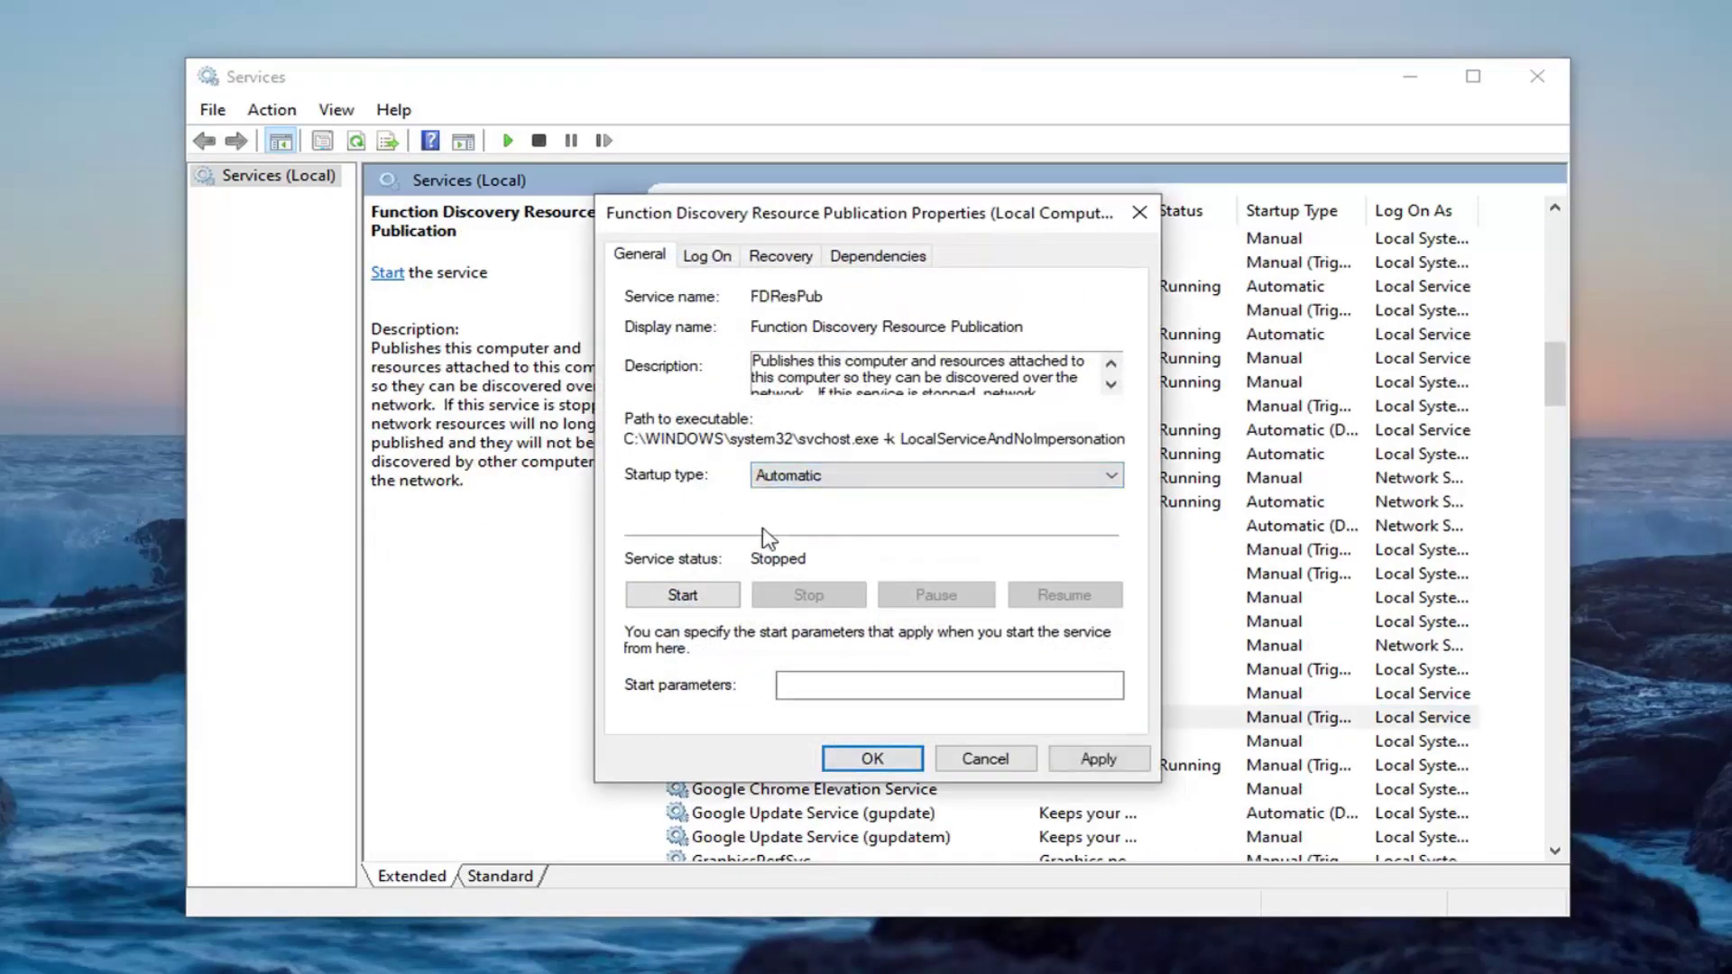
left_click(675, 599)
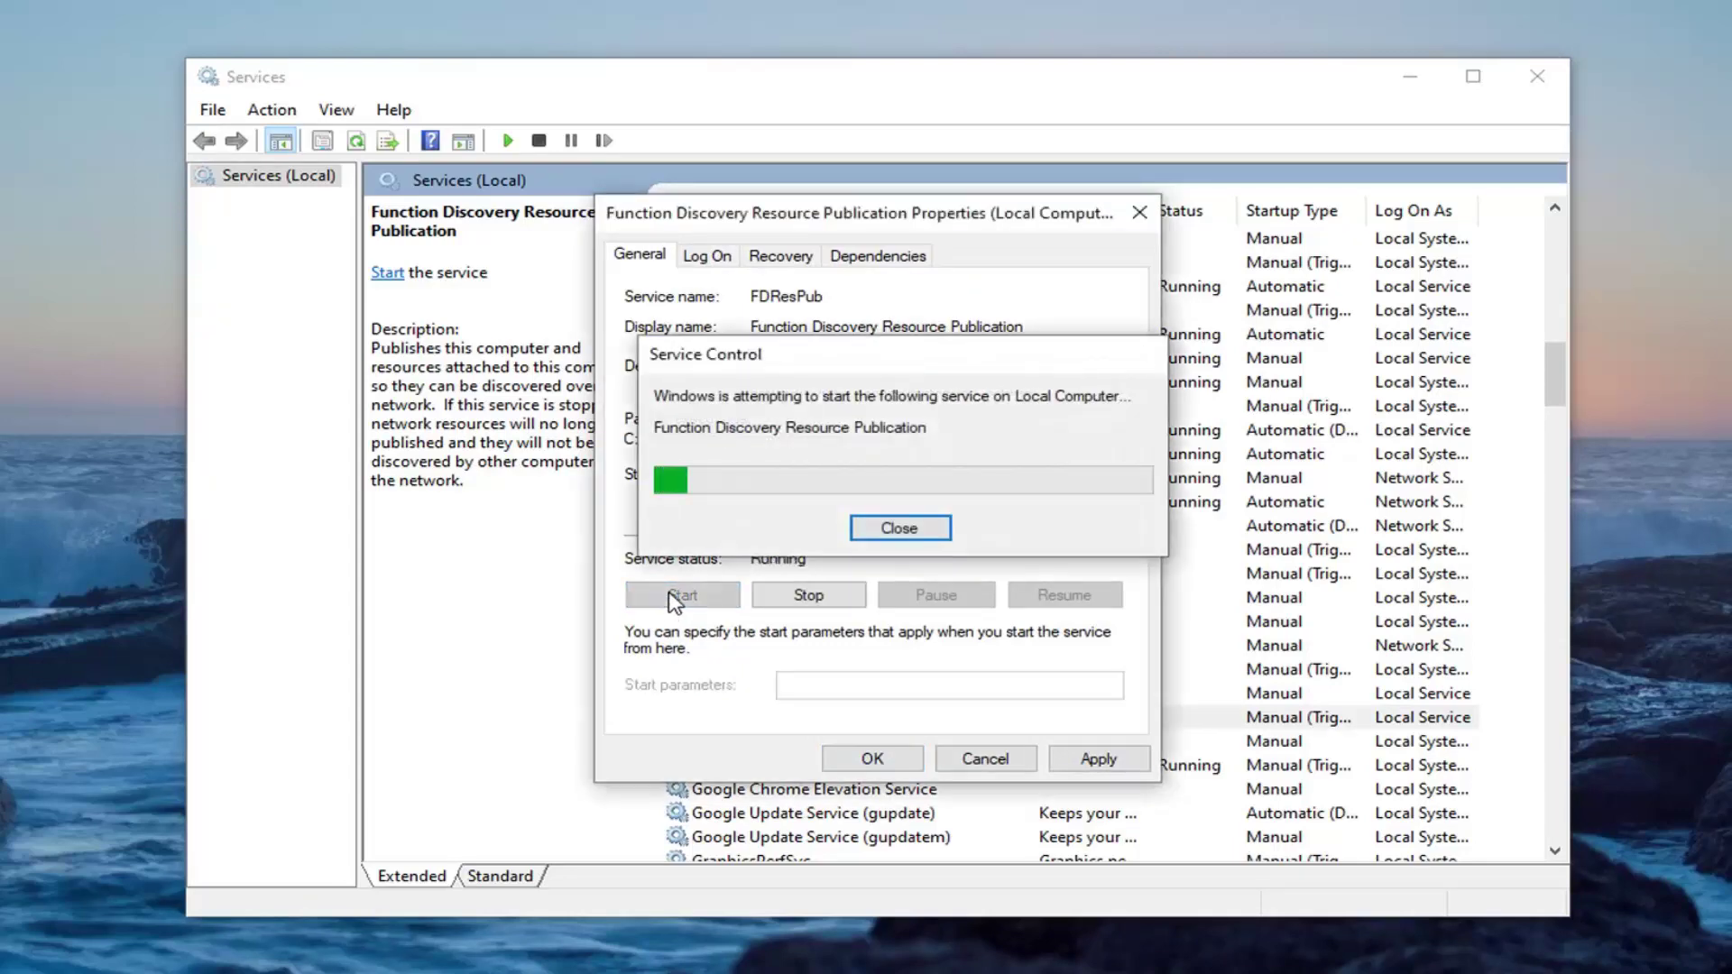
left_click(1099, 759)
left_click(871, 758)
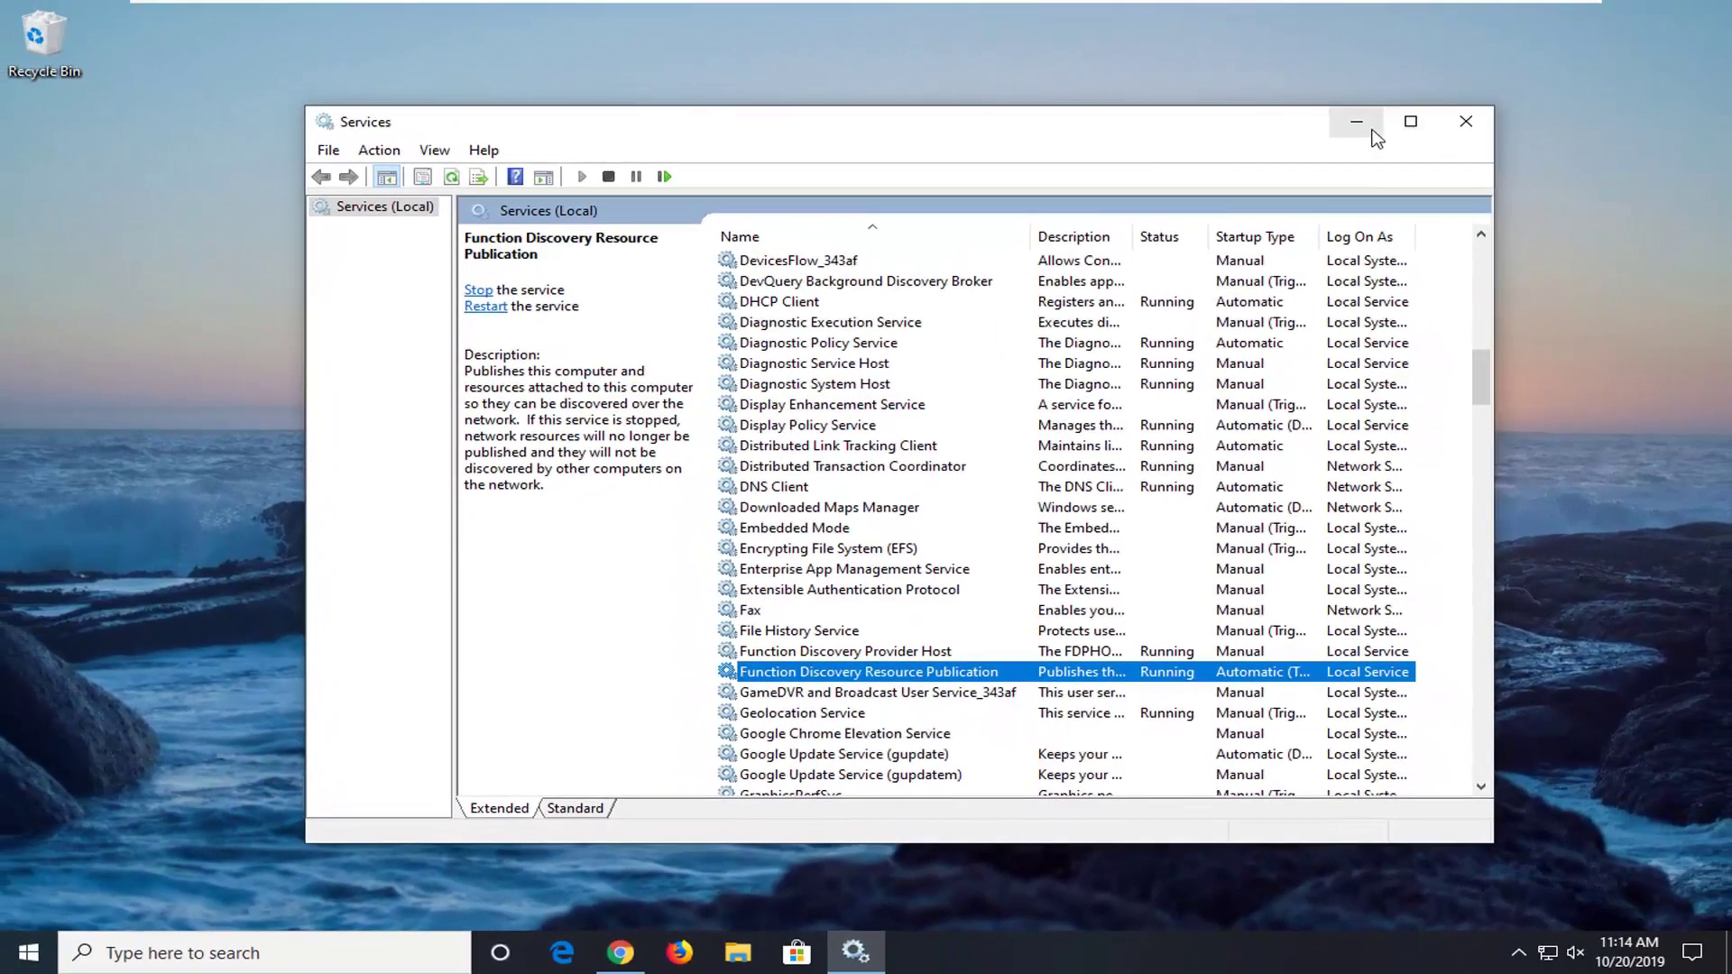
Step: Check that Function Discovery Resource Publication logs on as Local Service, then close Services
left_click(1364, 114)
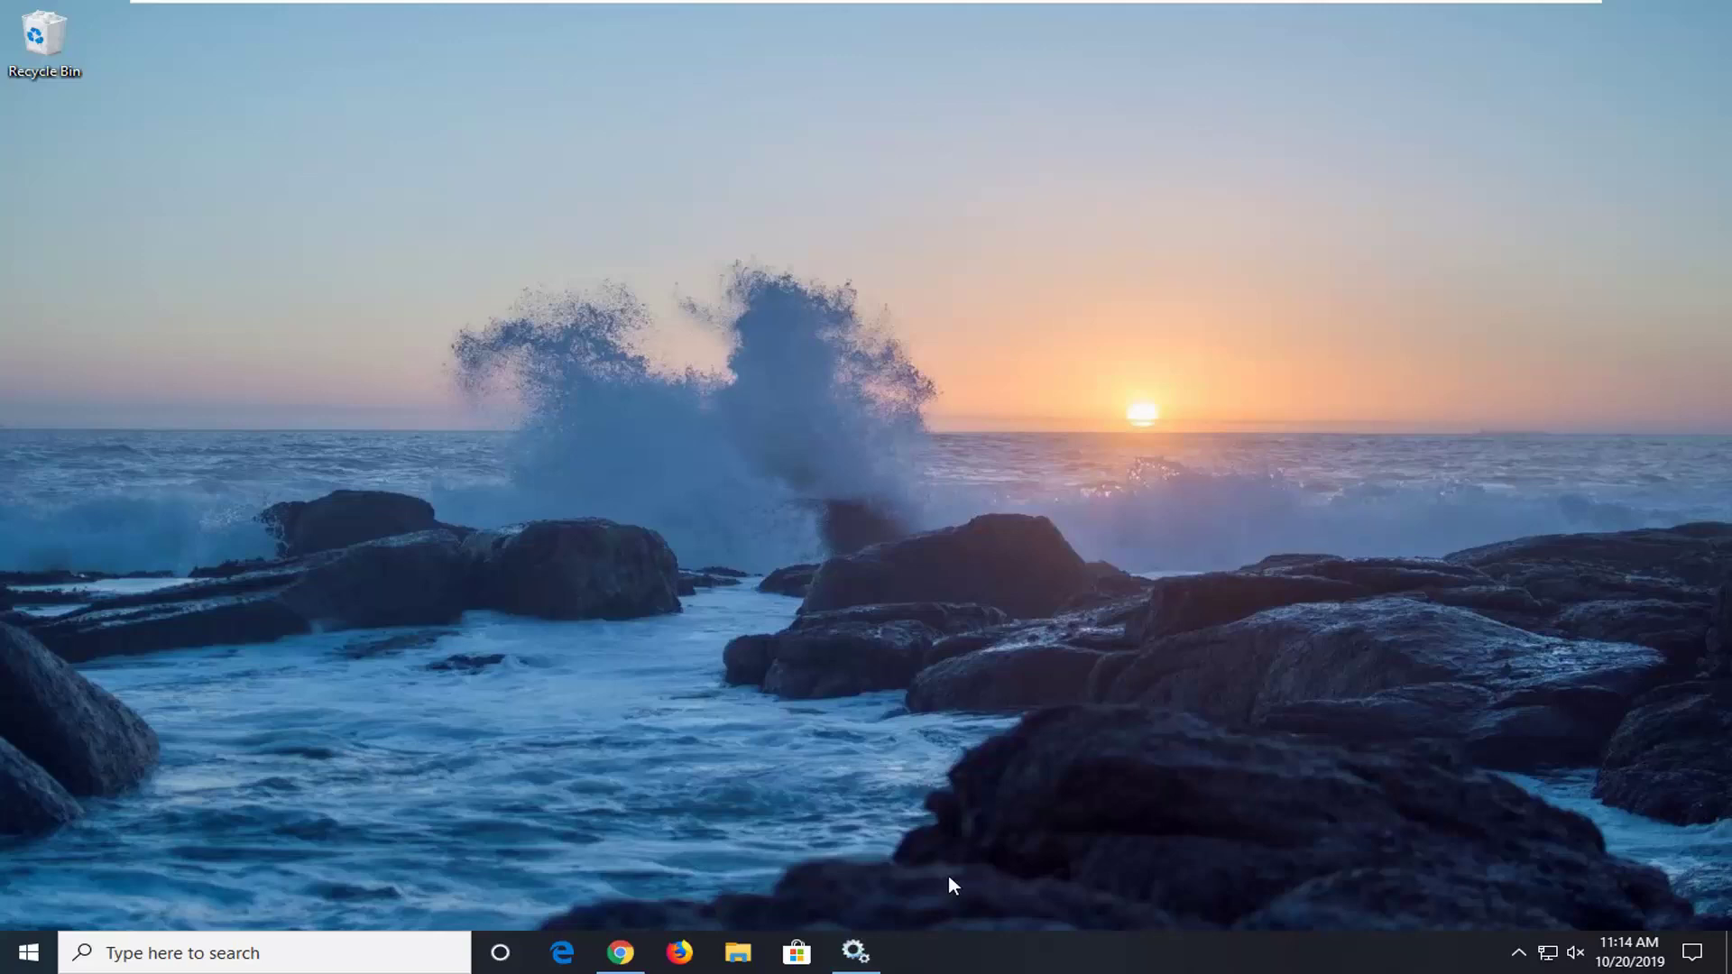
left_click(855, 952)
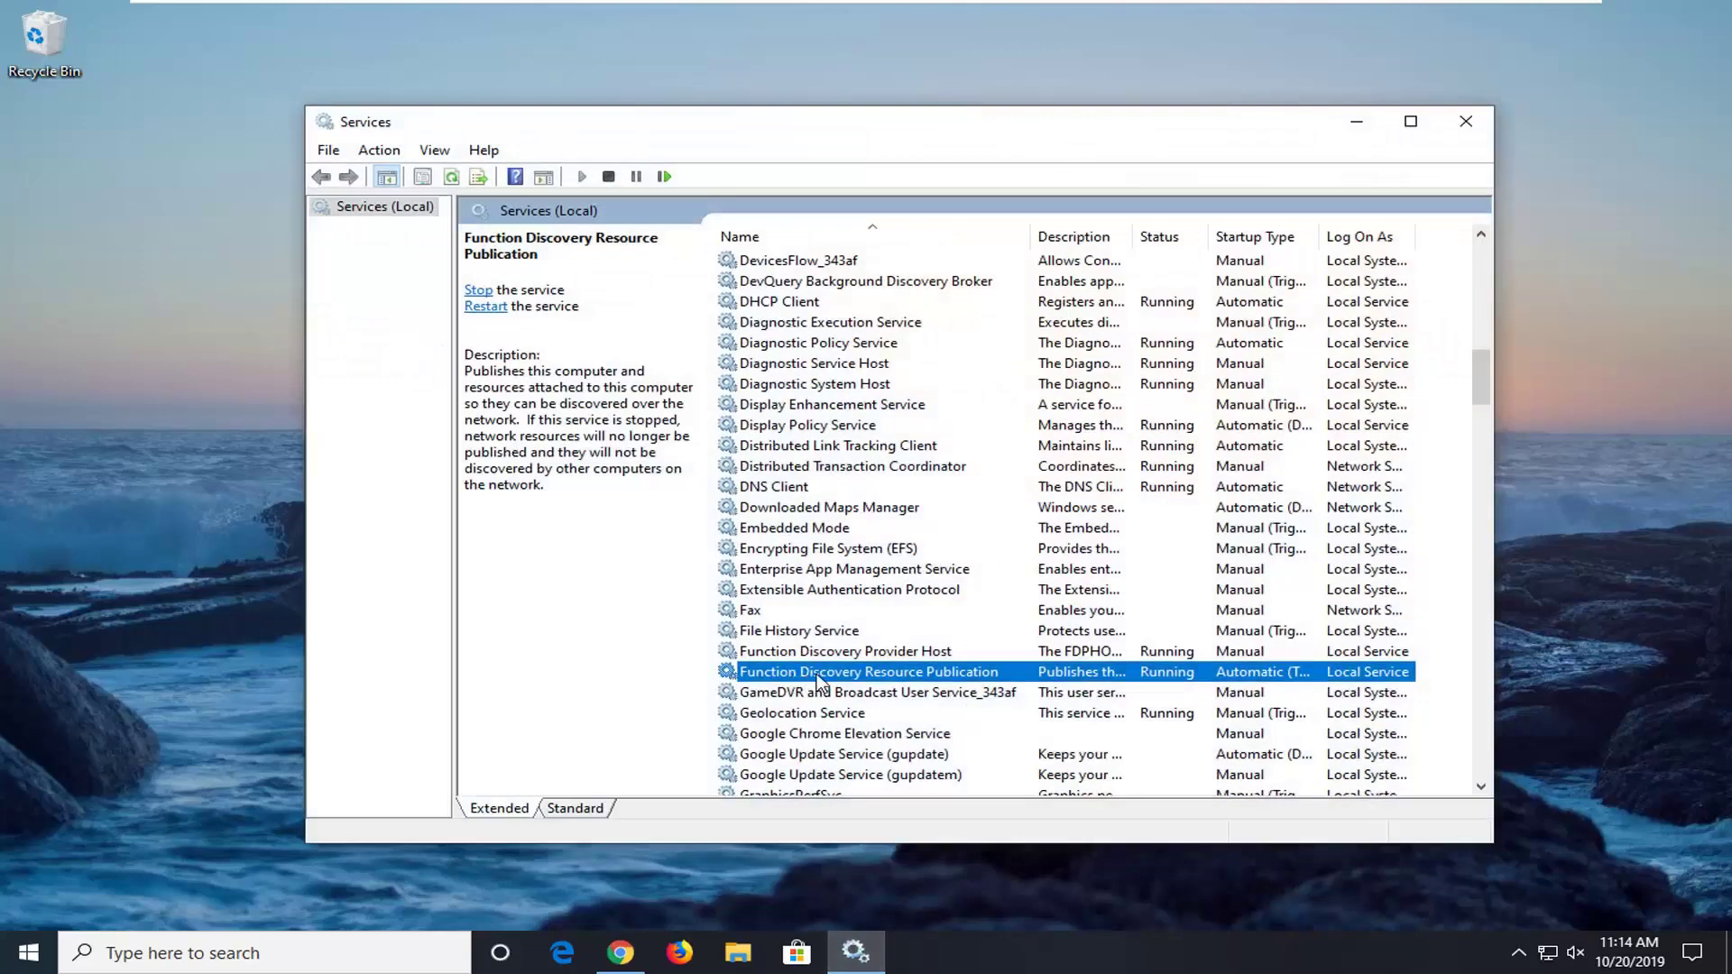
double_click(880, 673)
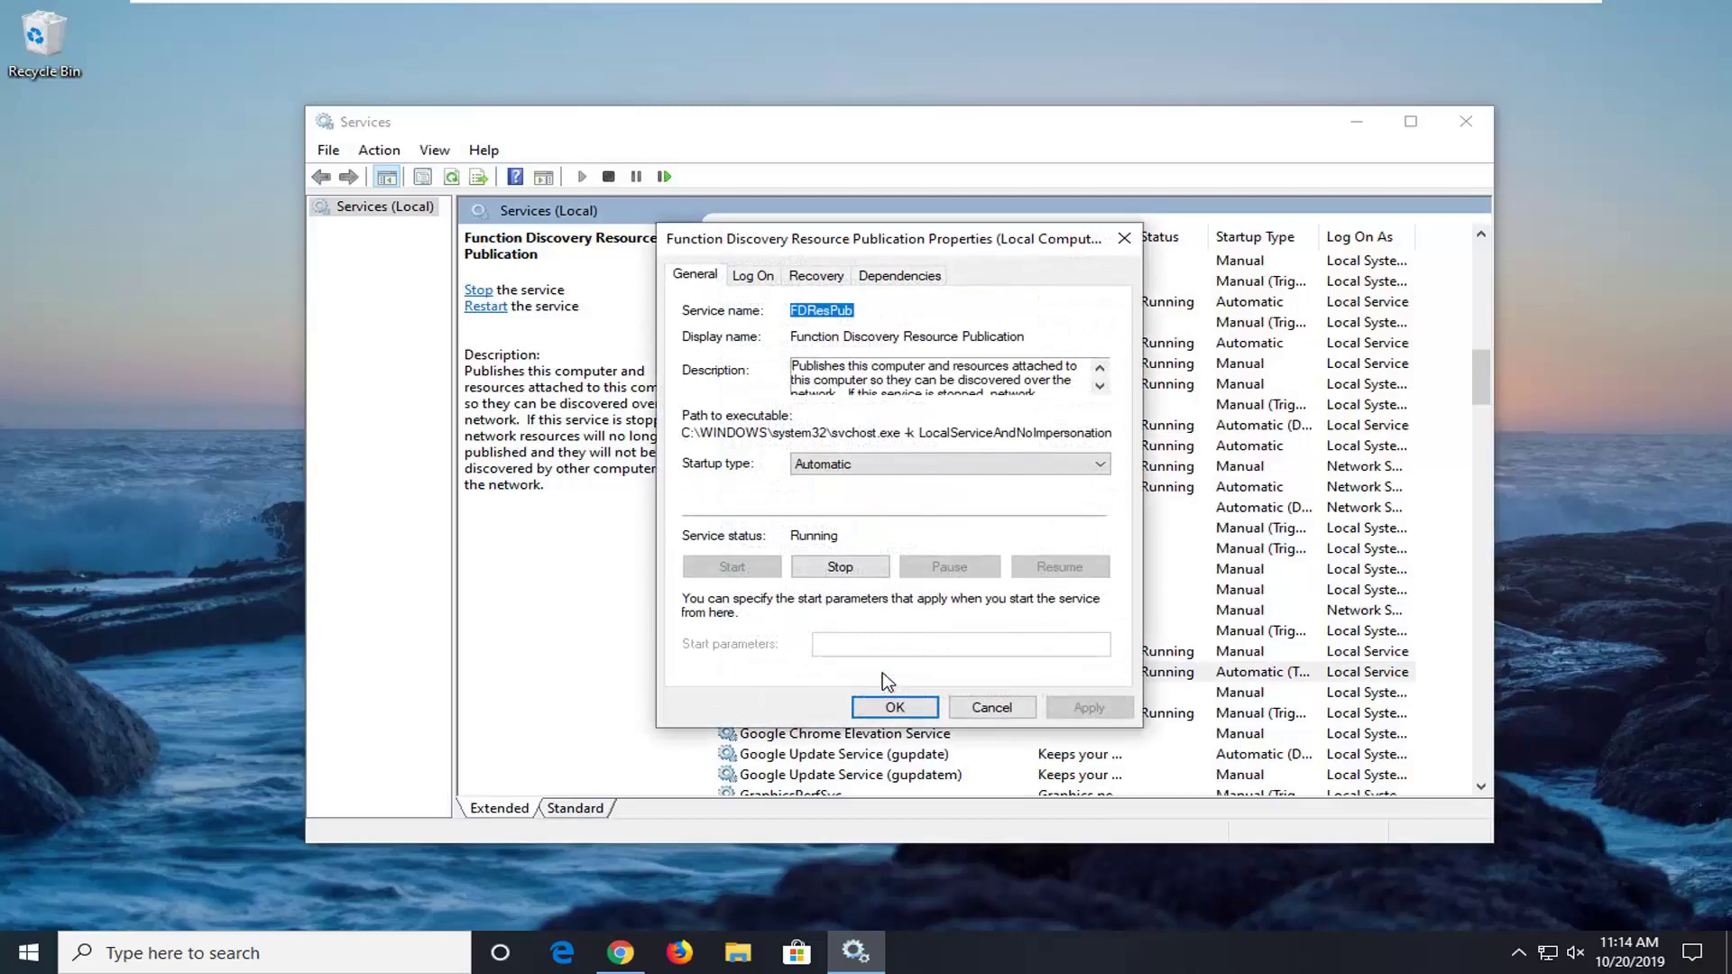
left_click(755, 276)
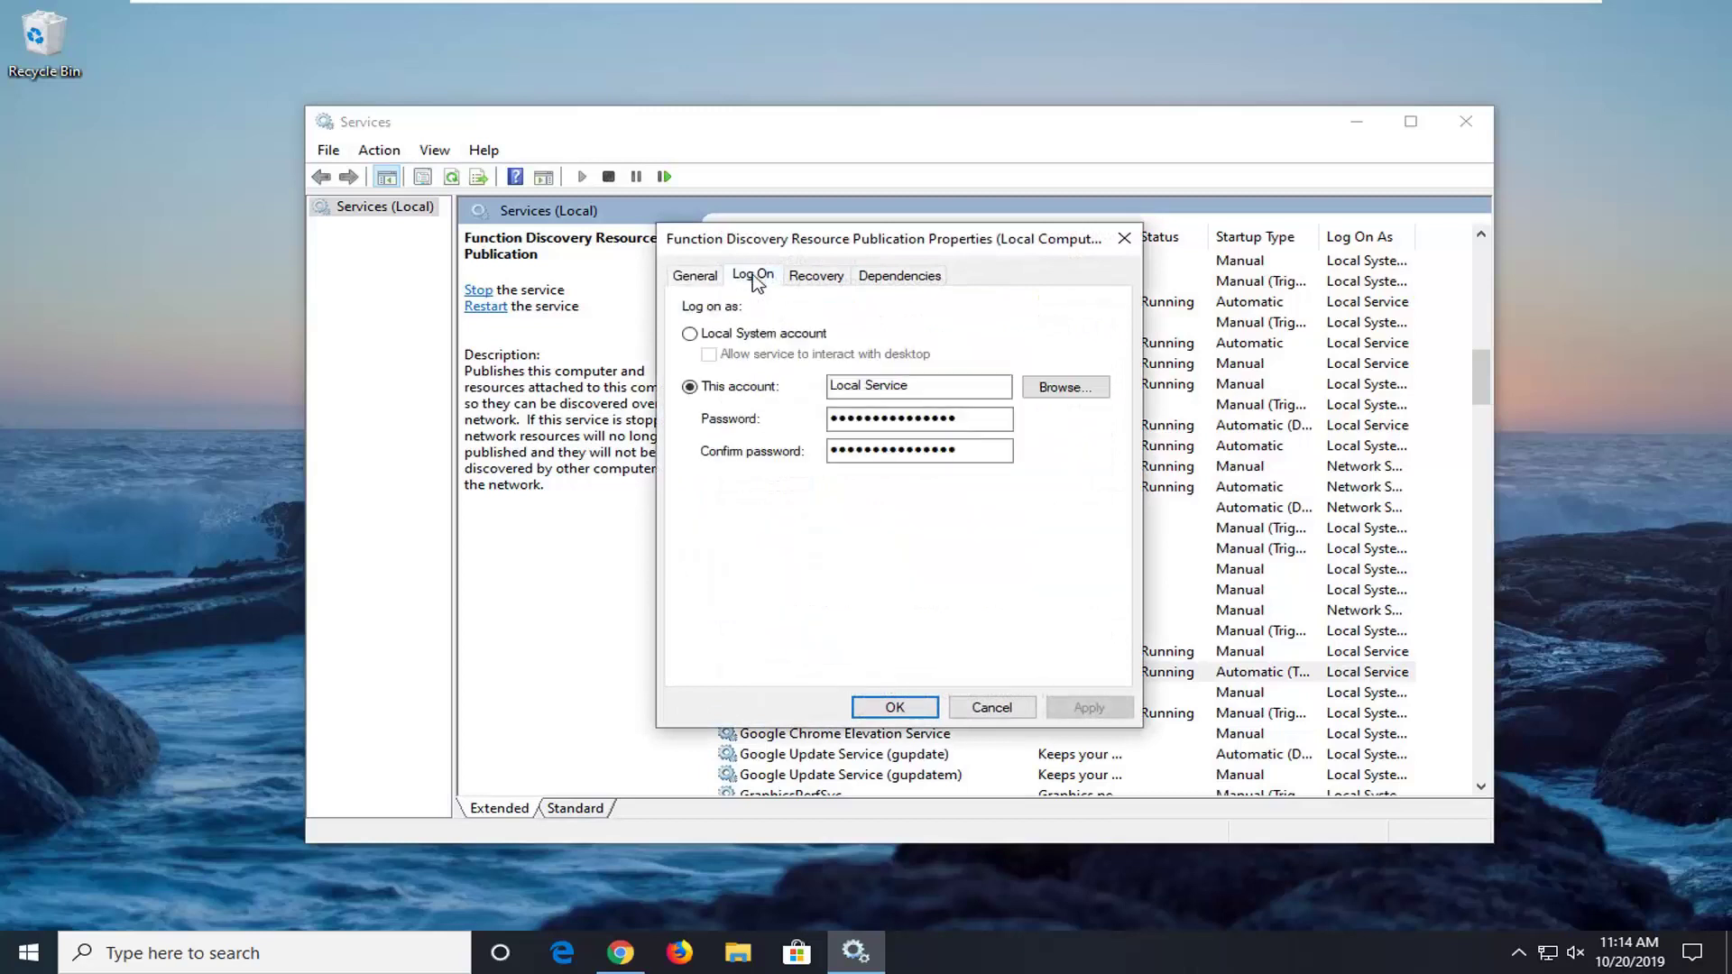
left_click(866, 418)
key("shift+Tab")
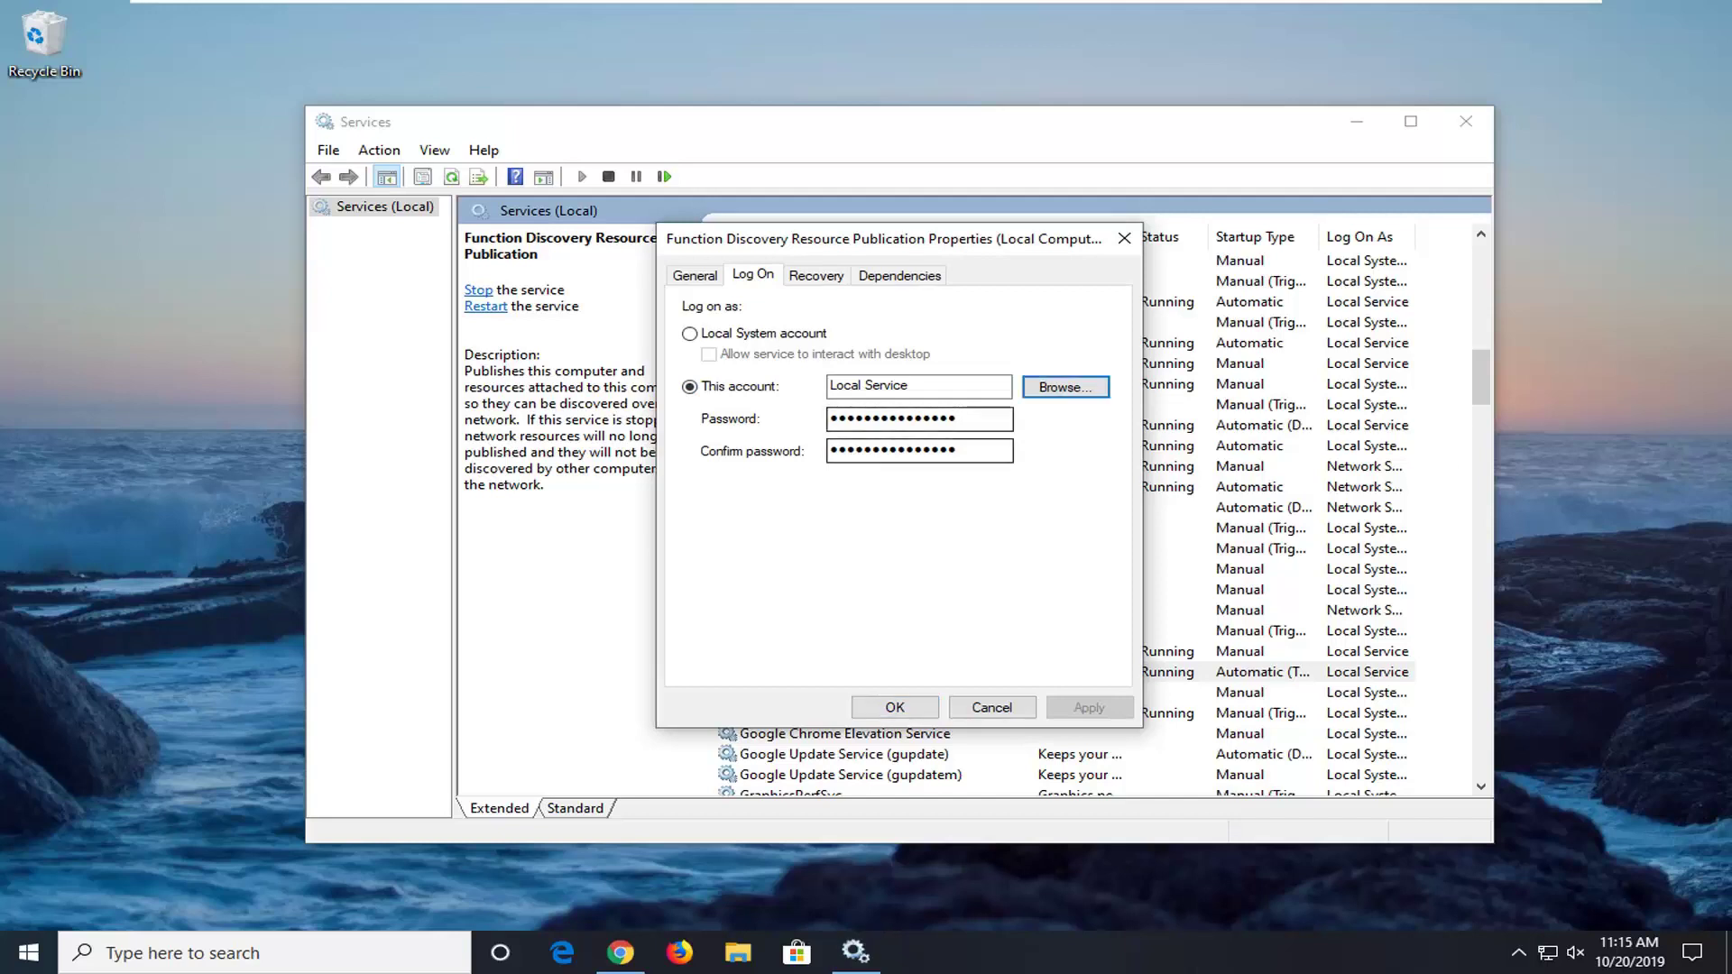
left_click(893, 710)
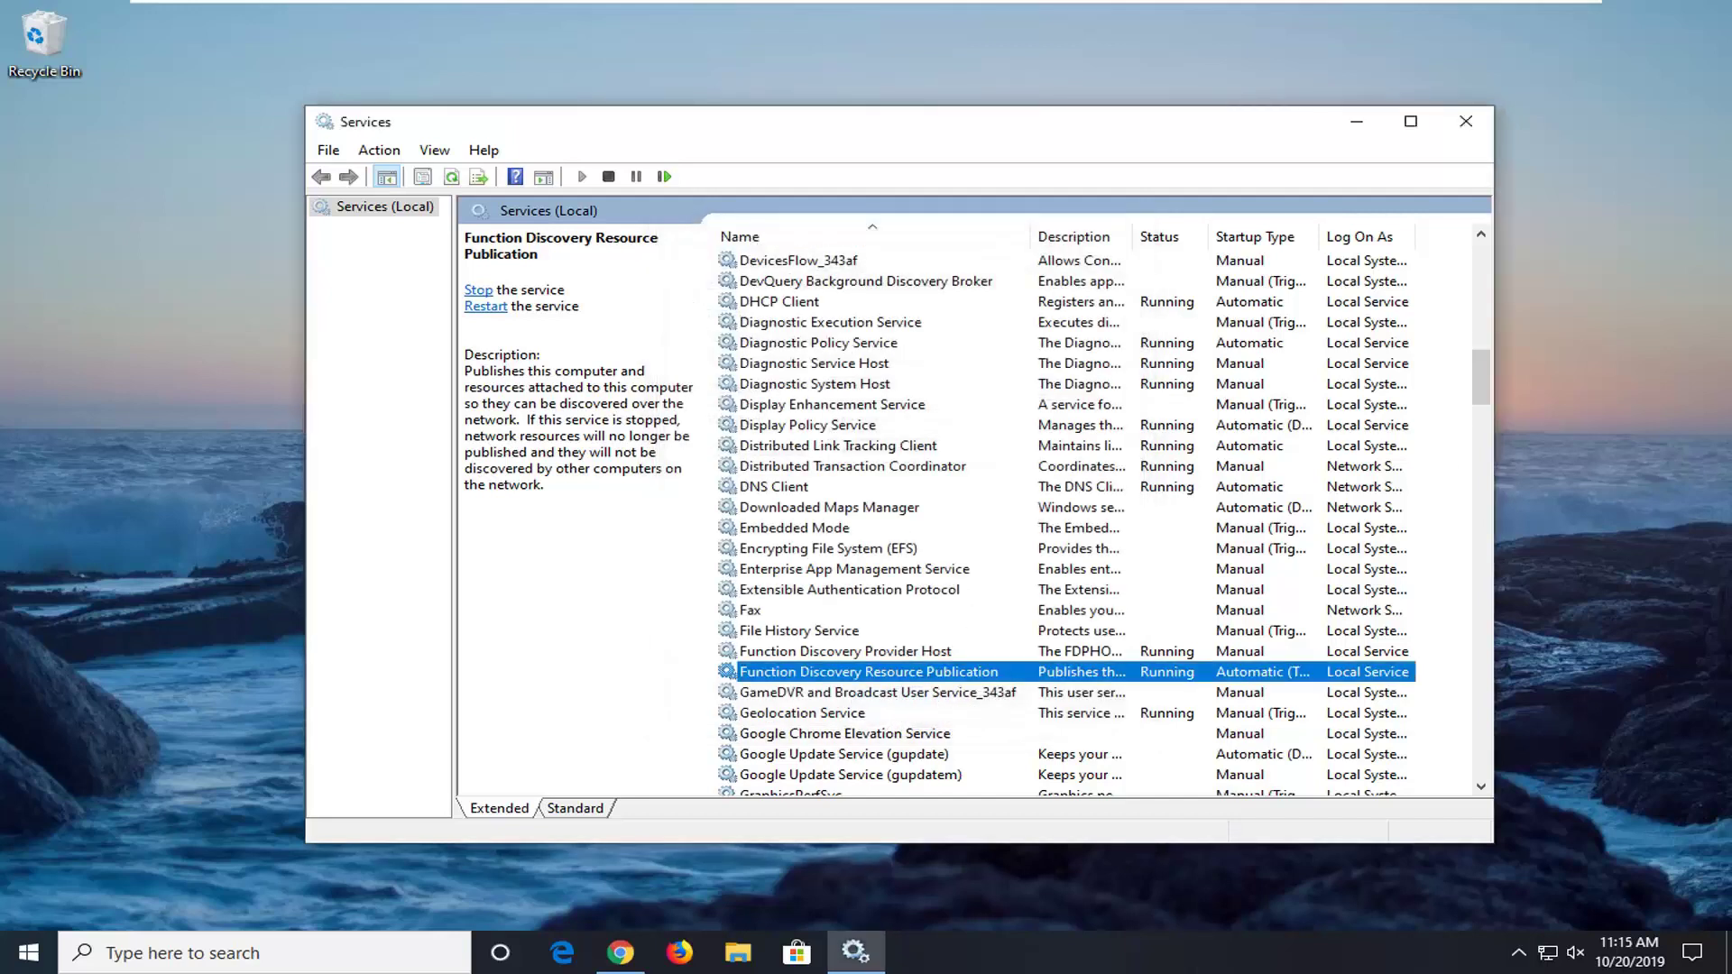
left_click(1466, 121)
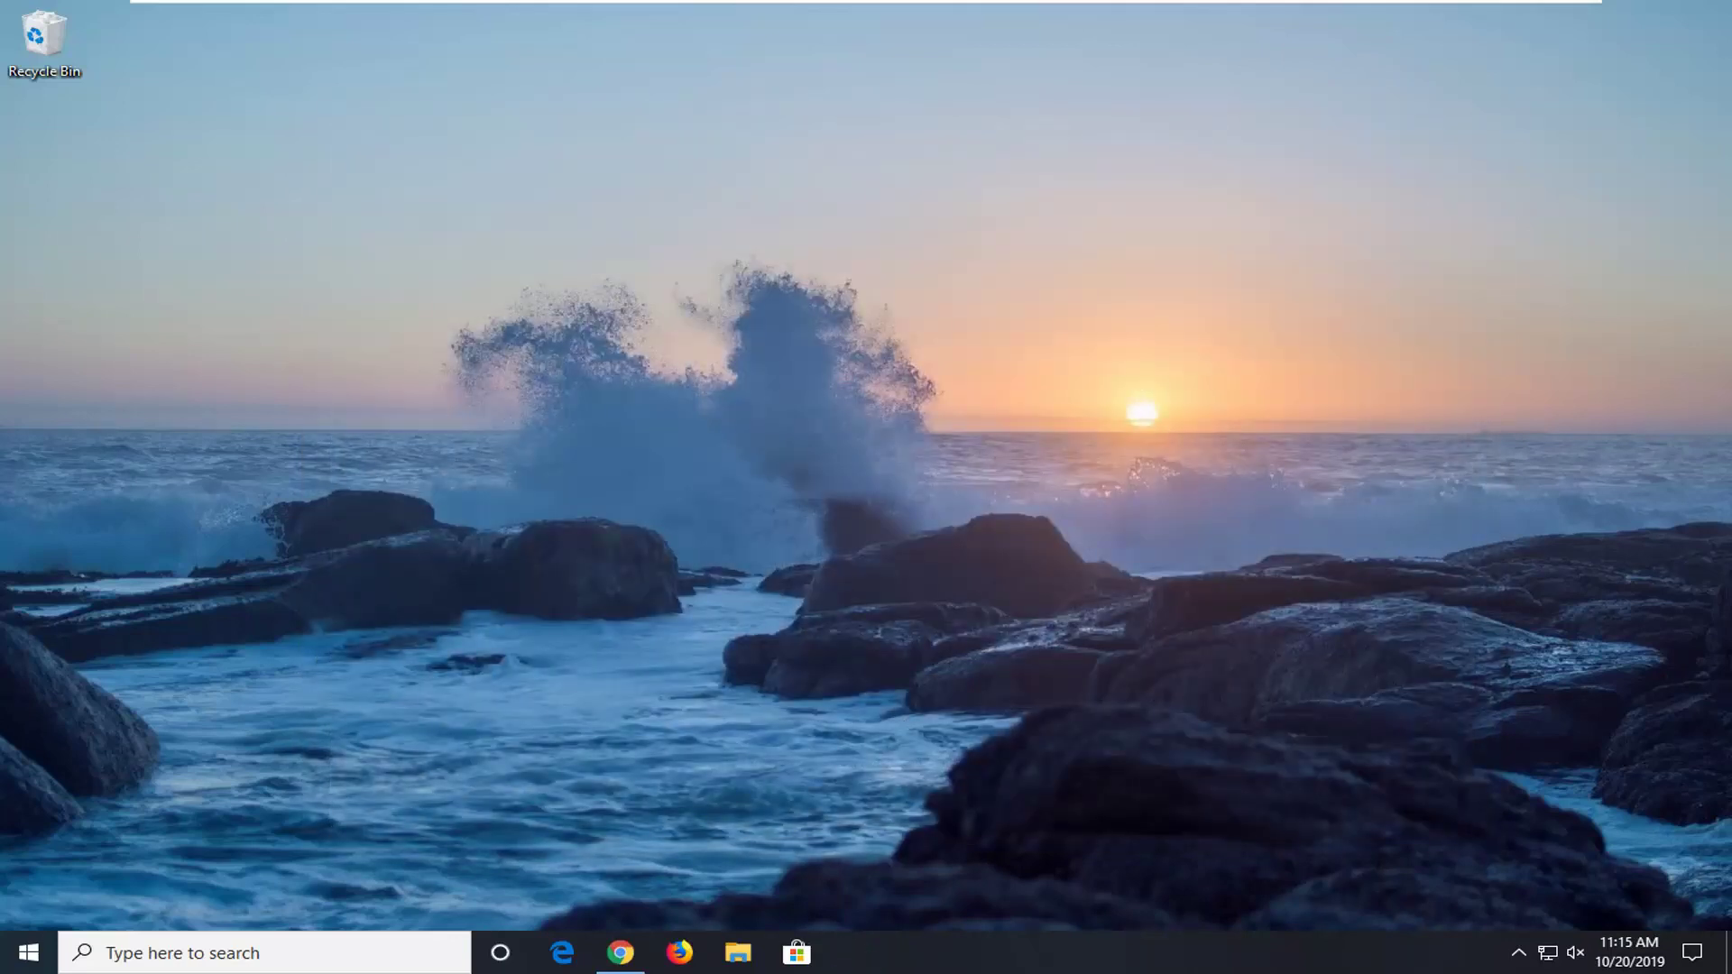
Step: Open Control Panel in Category view and reach Network Connections via Network and Sharing Center
left_click(24, 955)
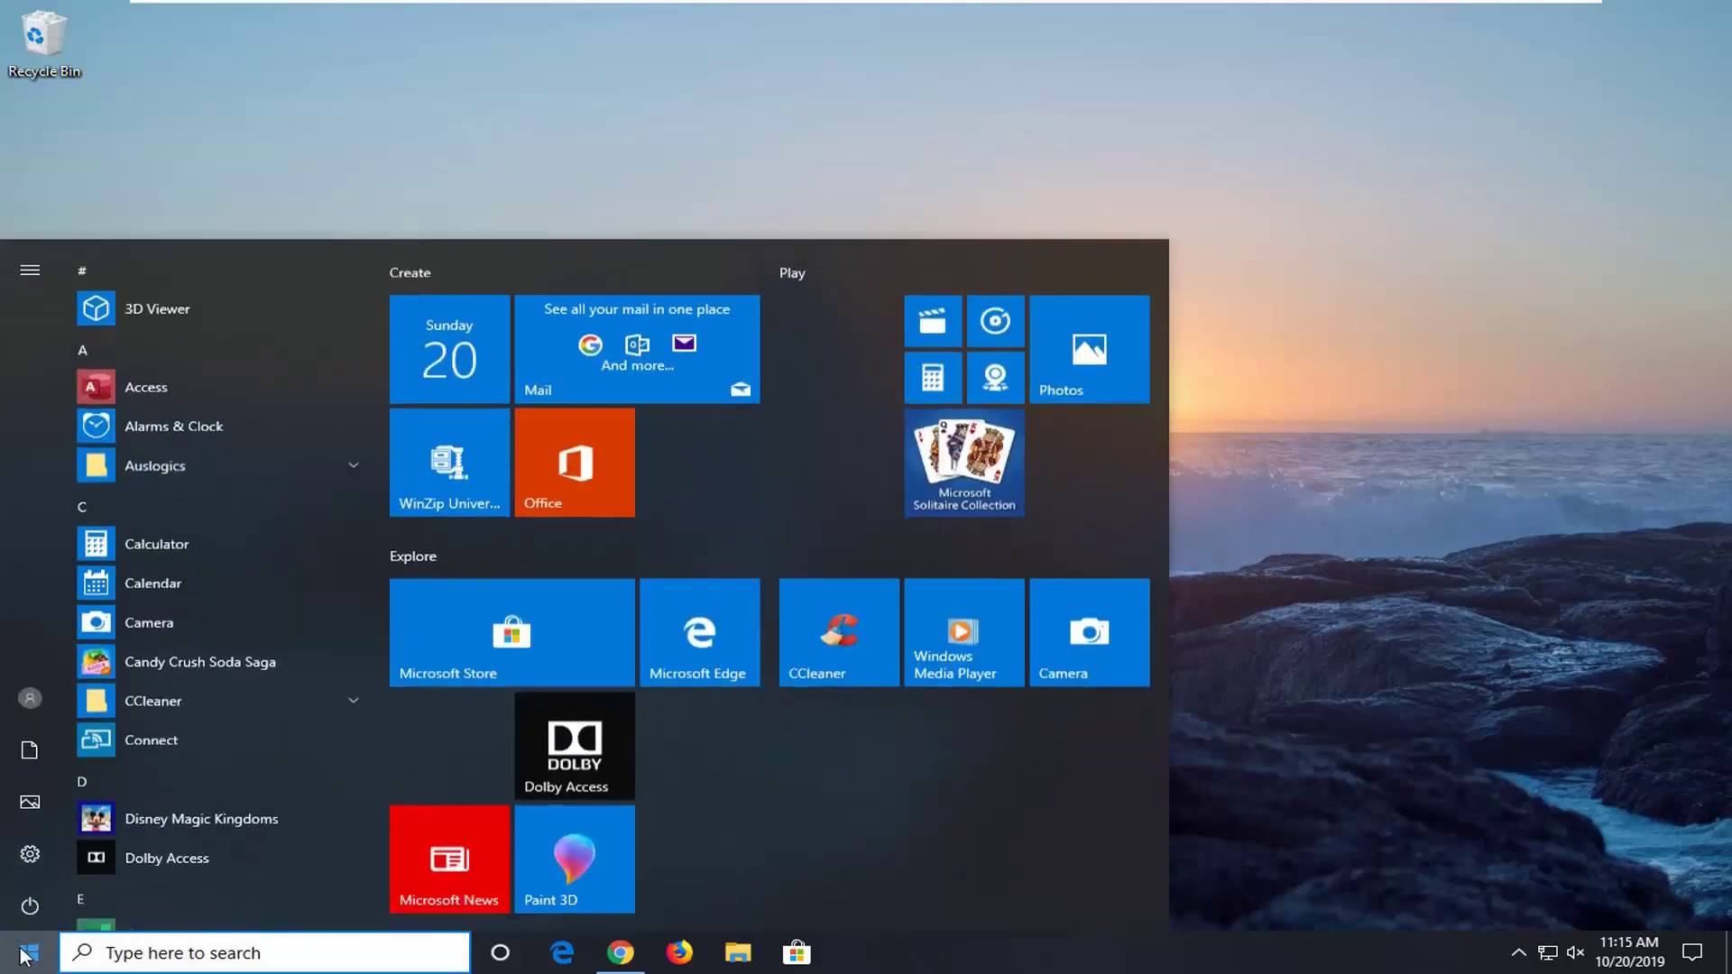
type("control panel")
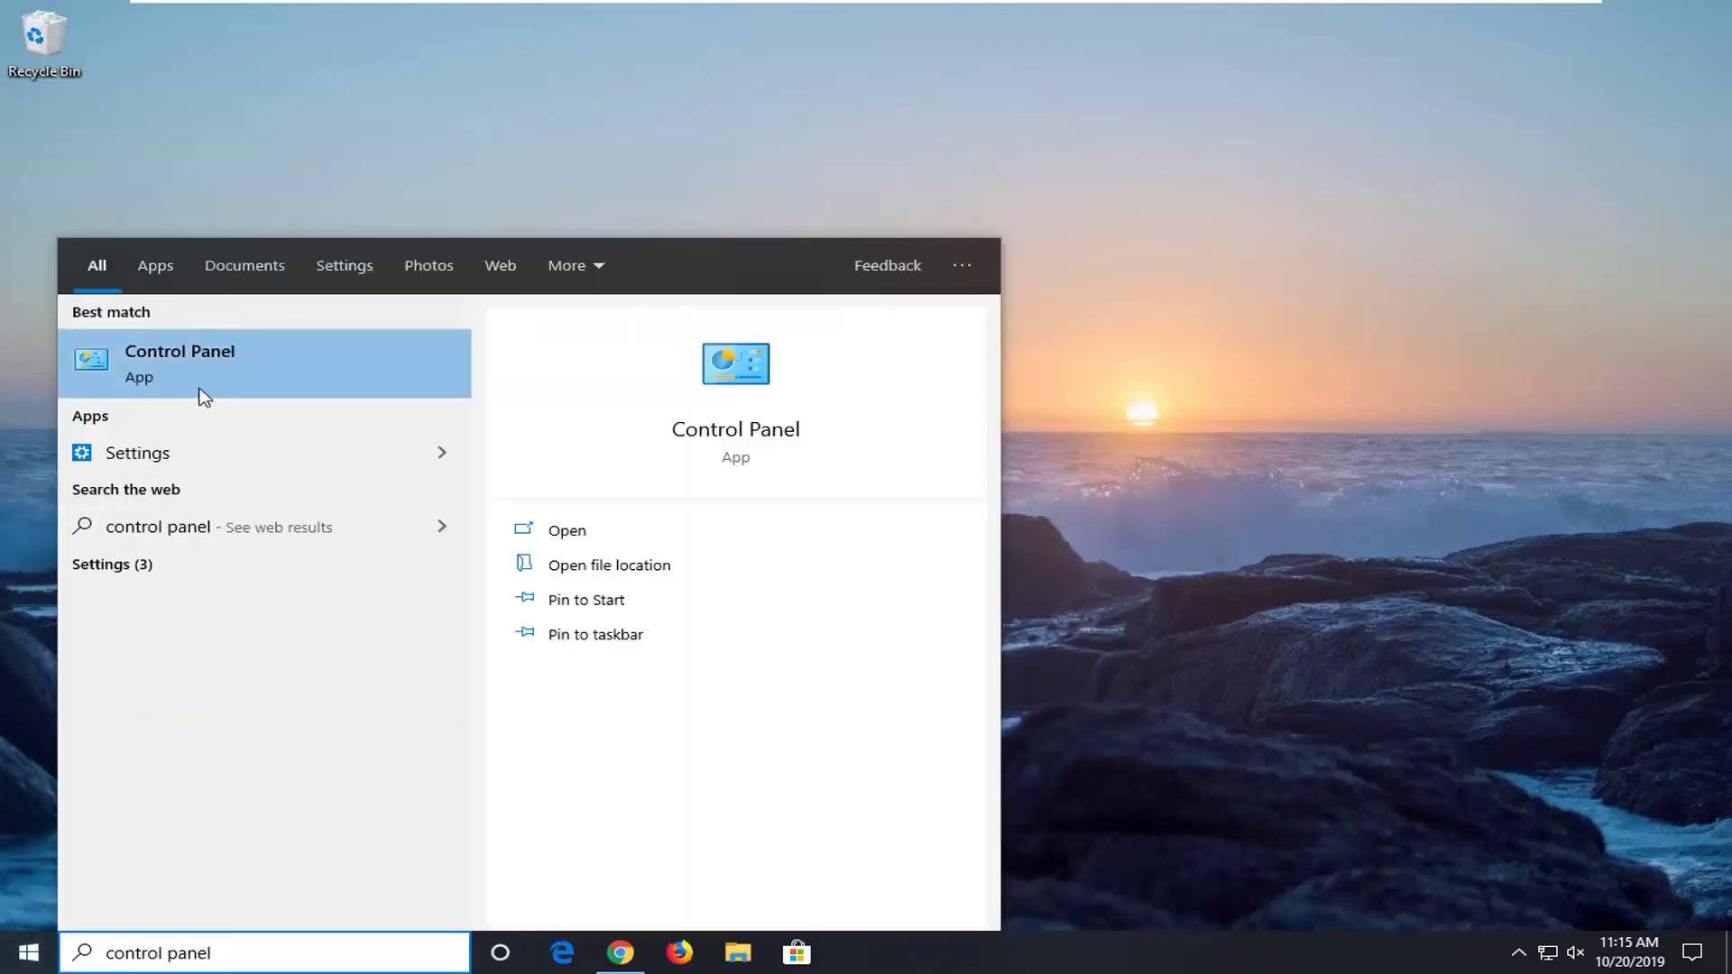
left_click(175, 366)
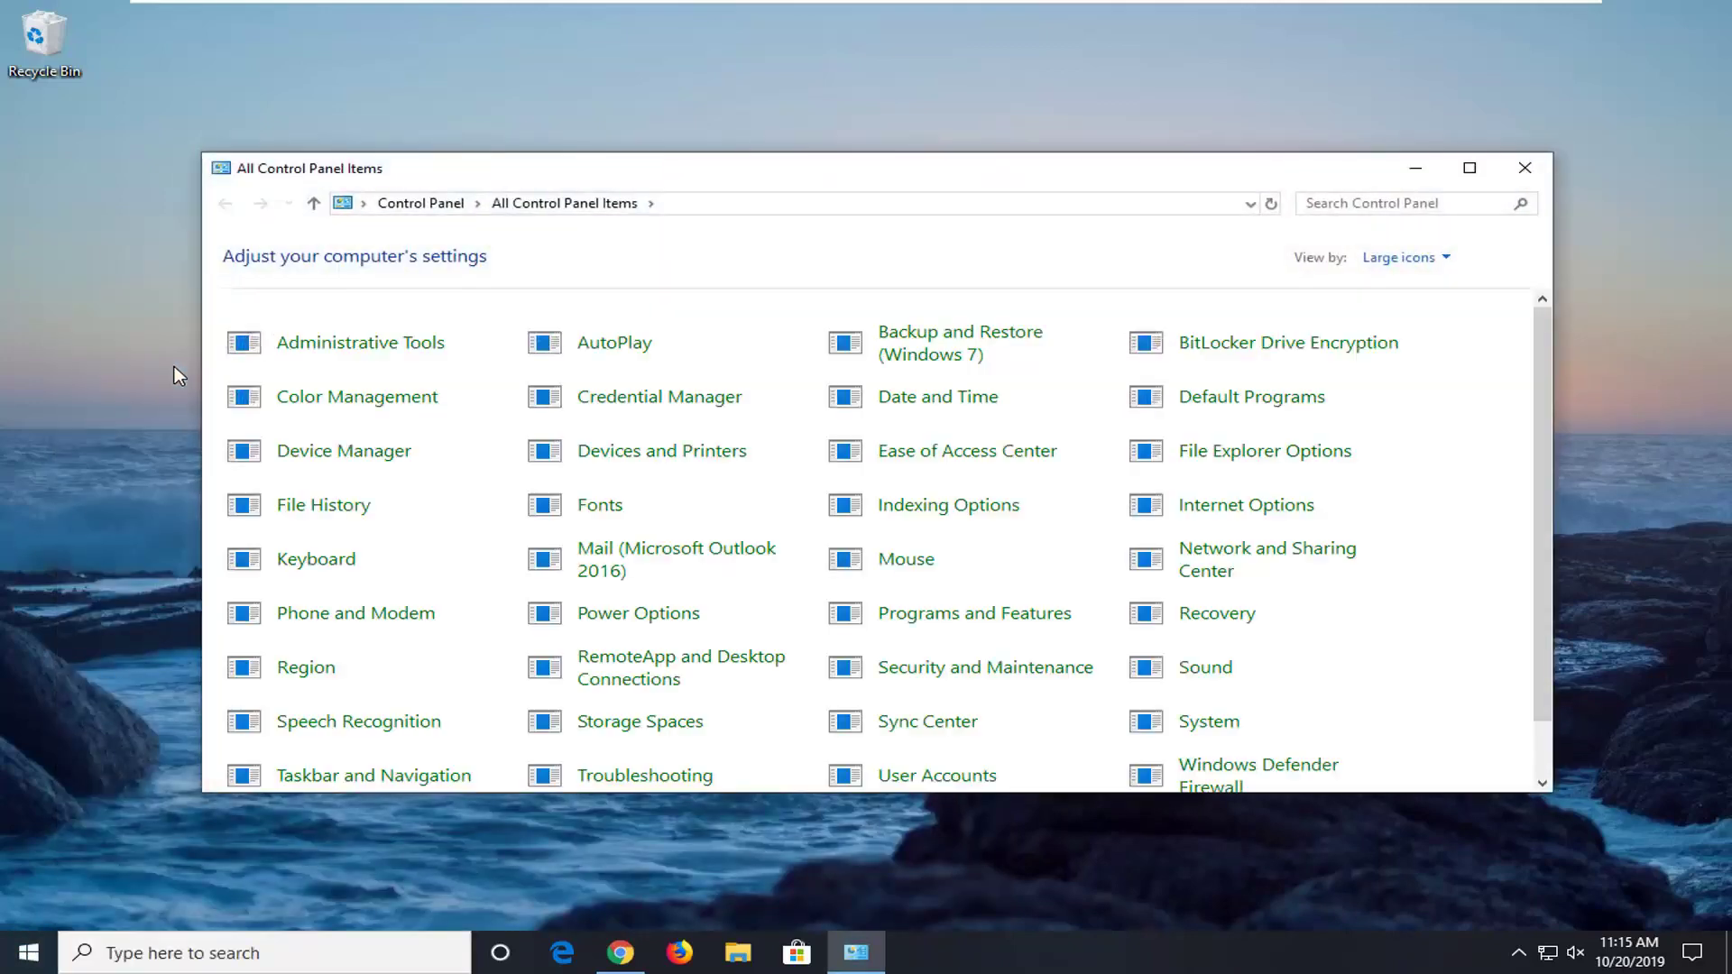
left_click(1402, 259)
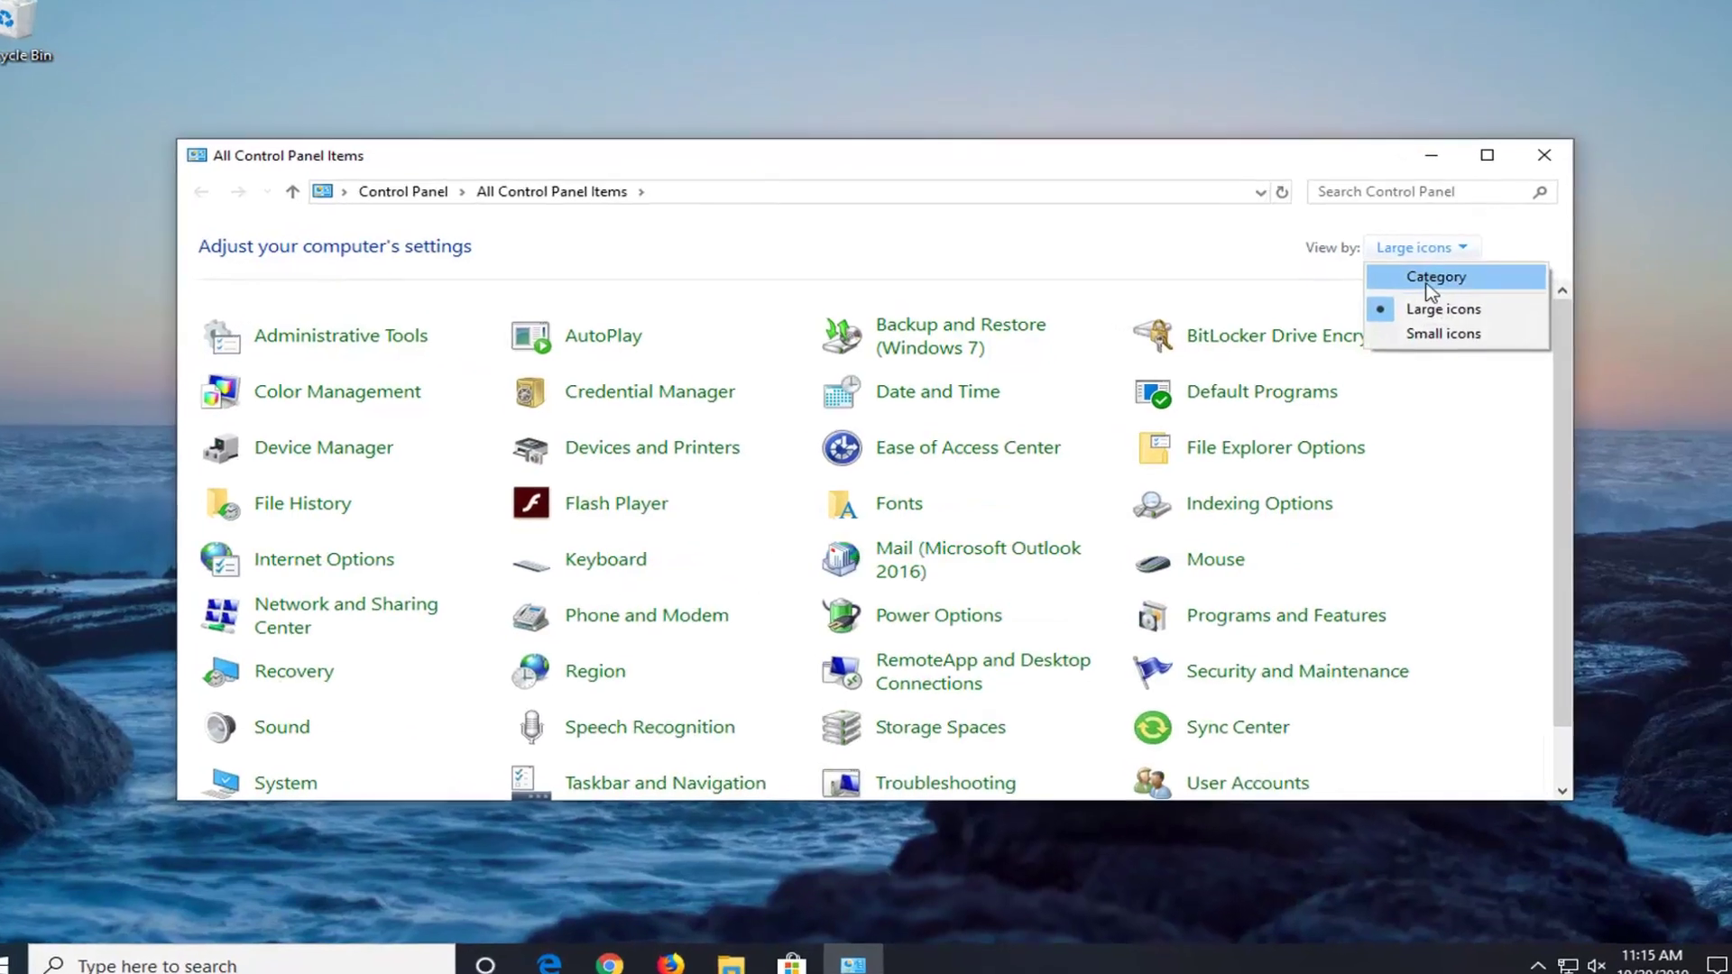
left_click(1435, 279)
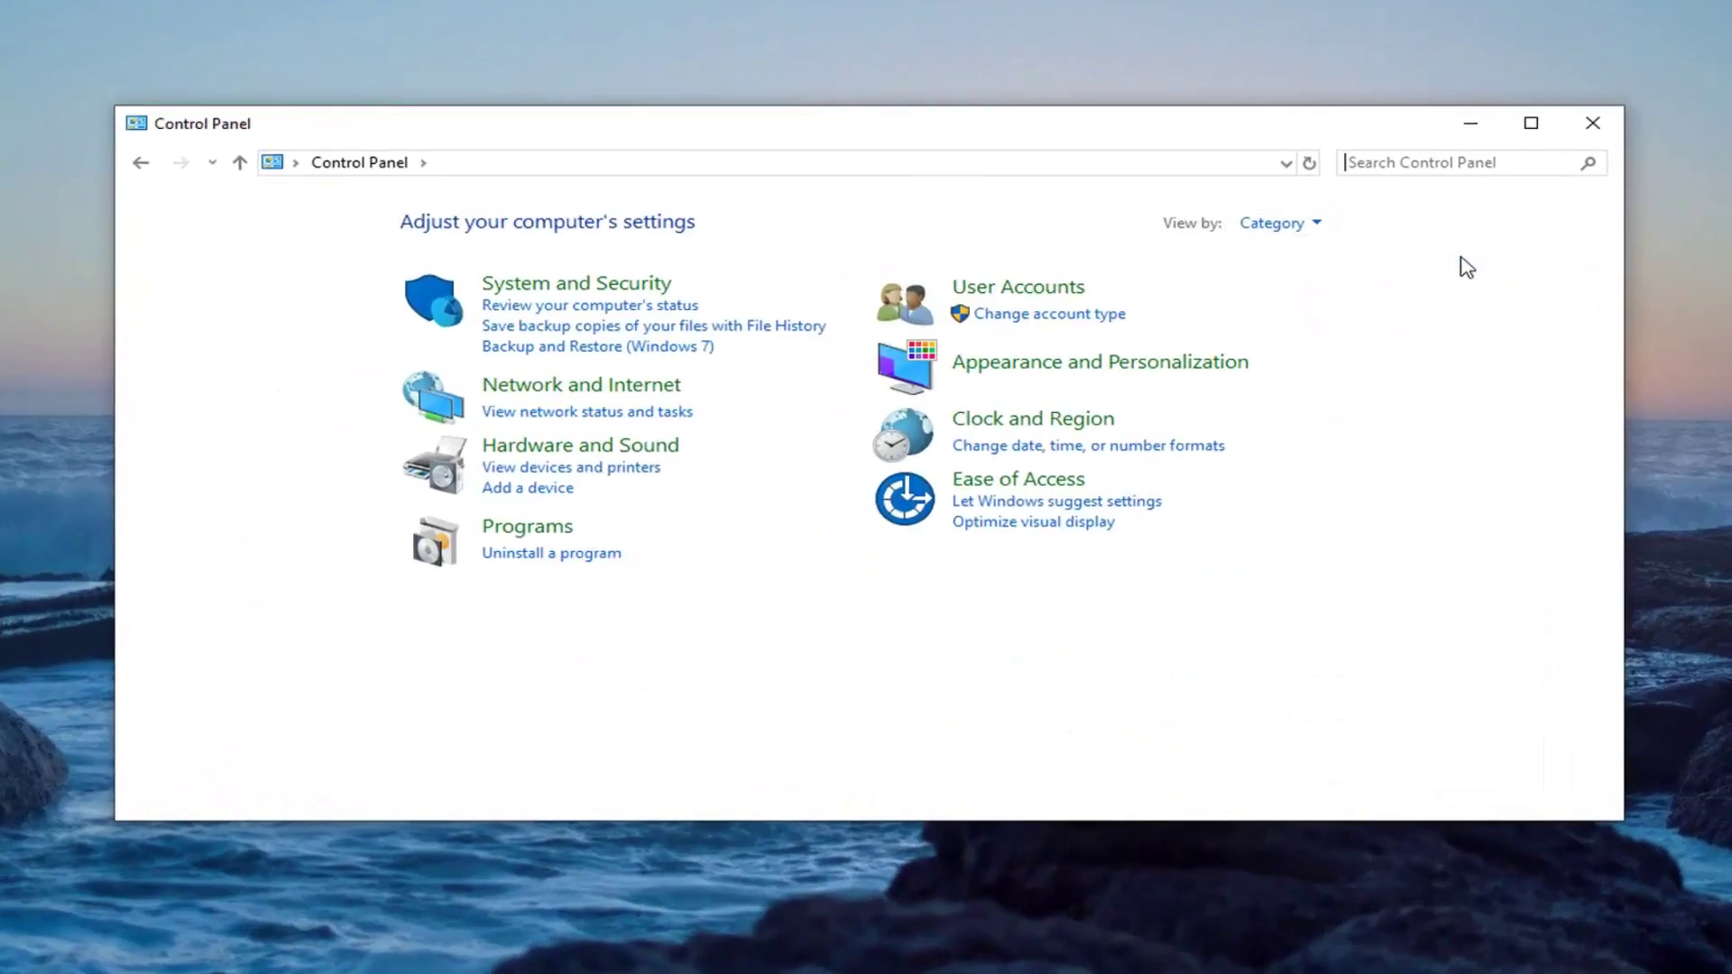
left_click(602, 401)
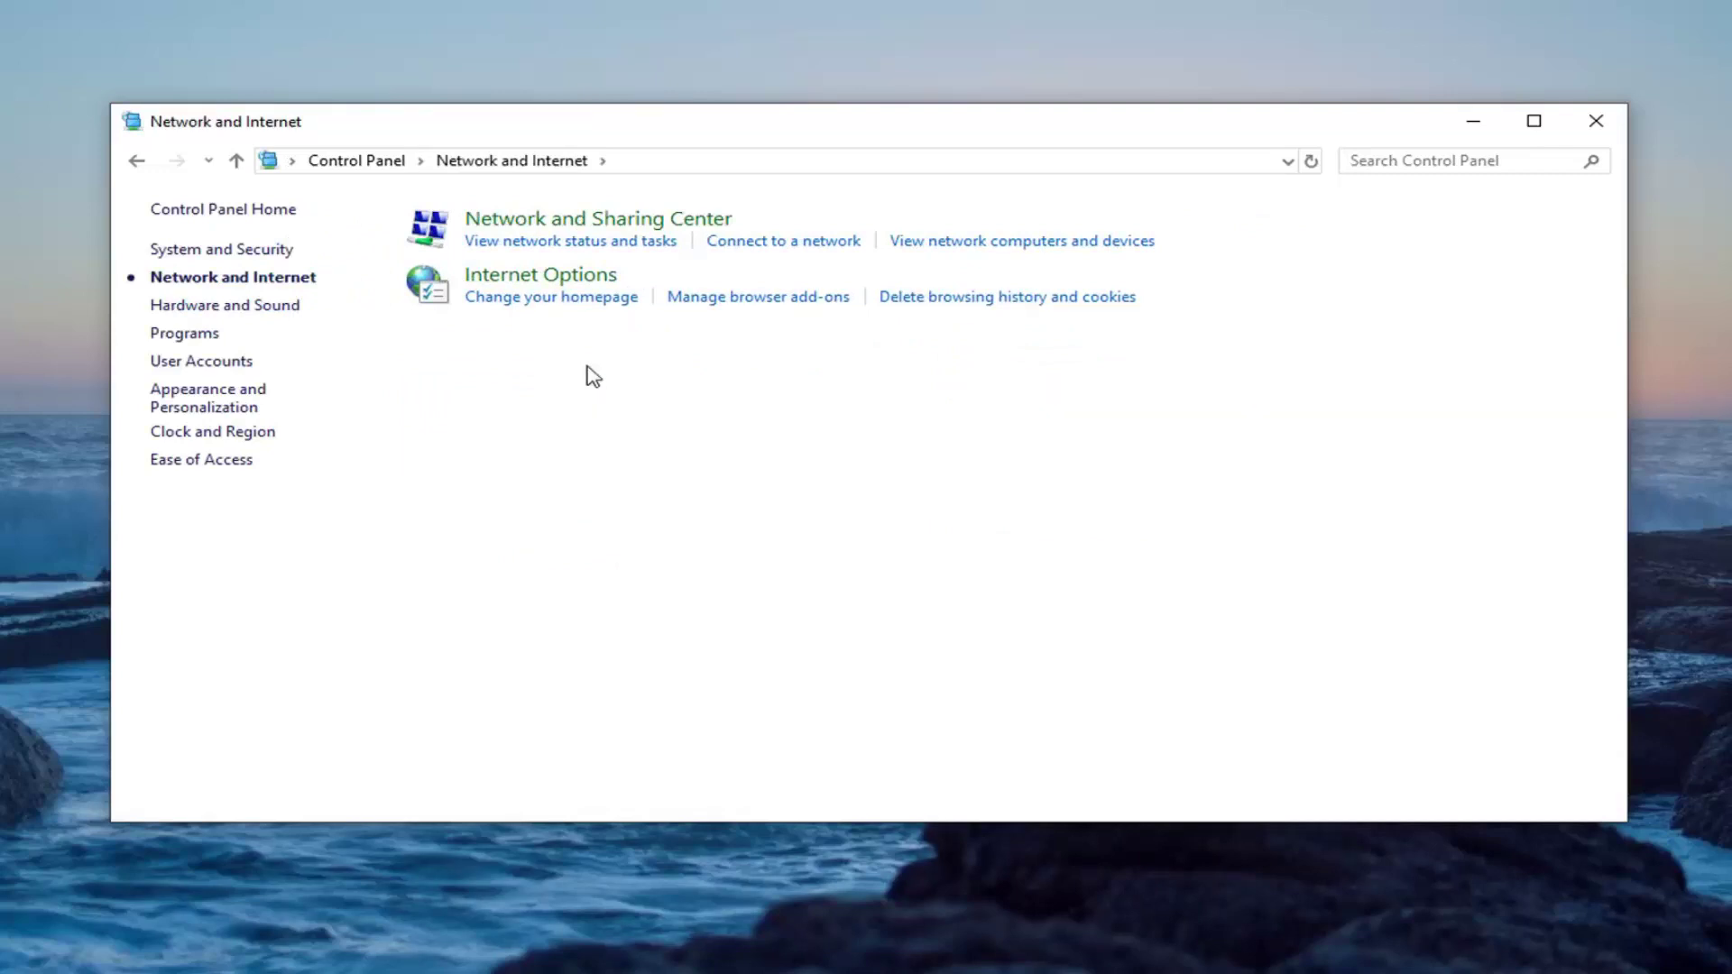
left_click(564, 224)
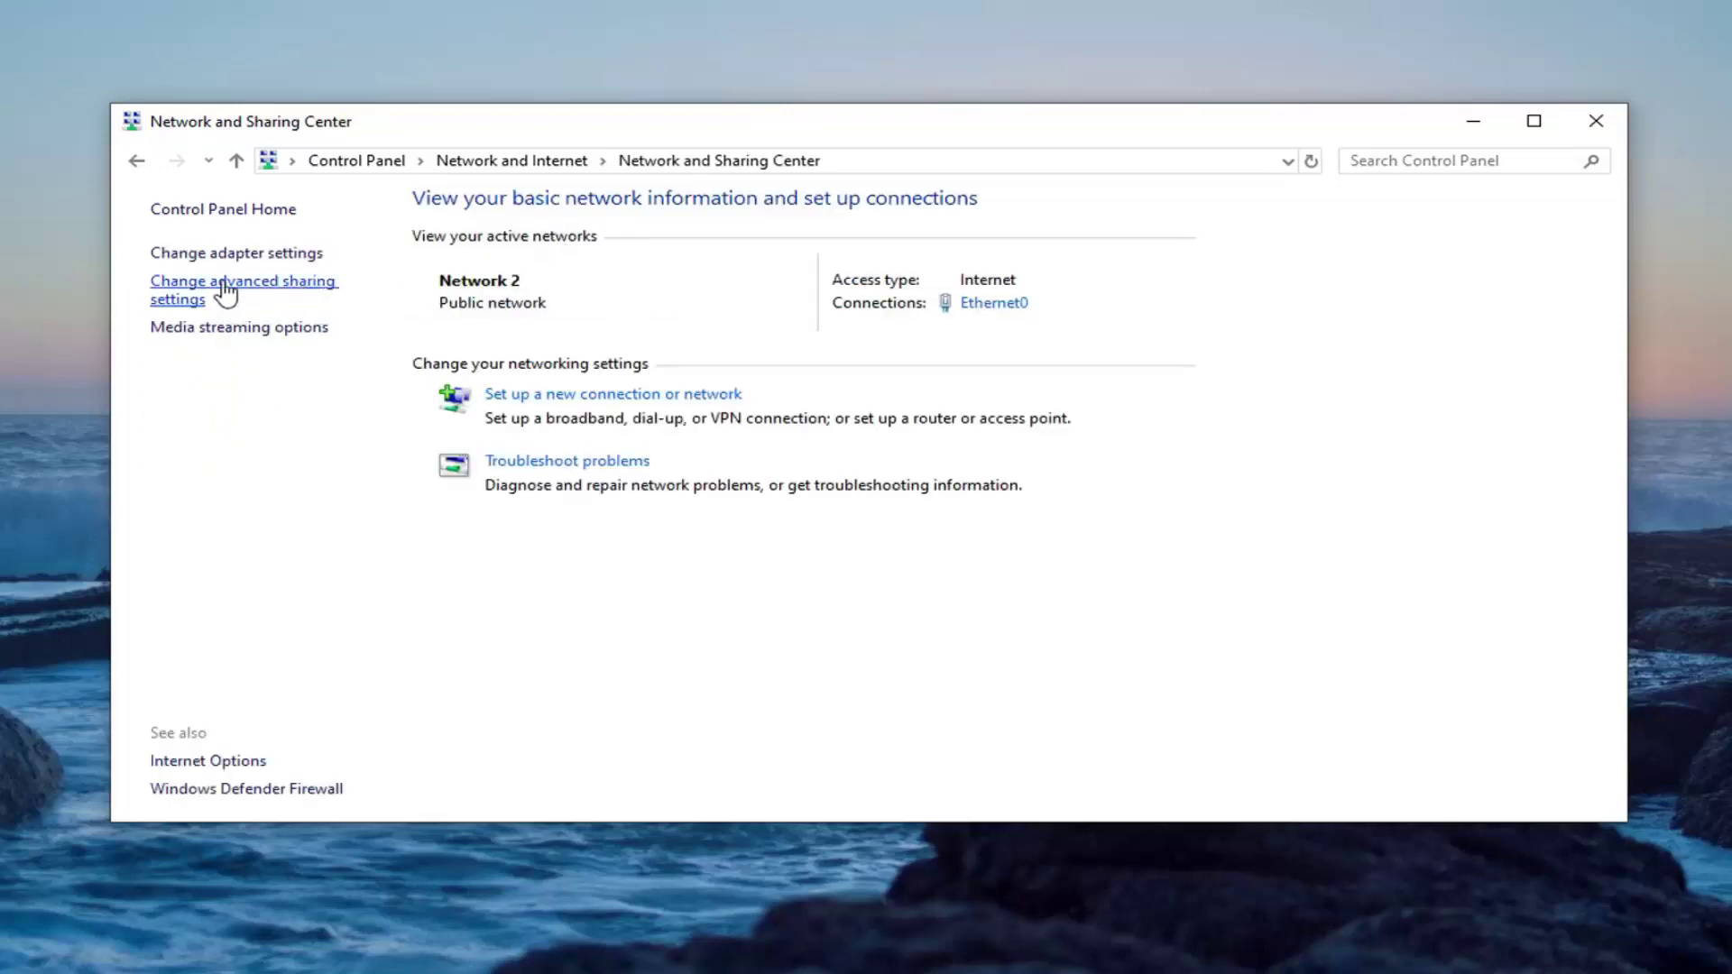
left_click(214, 255)
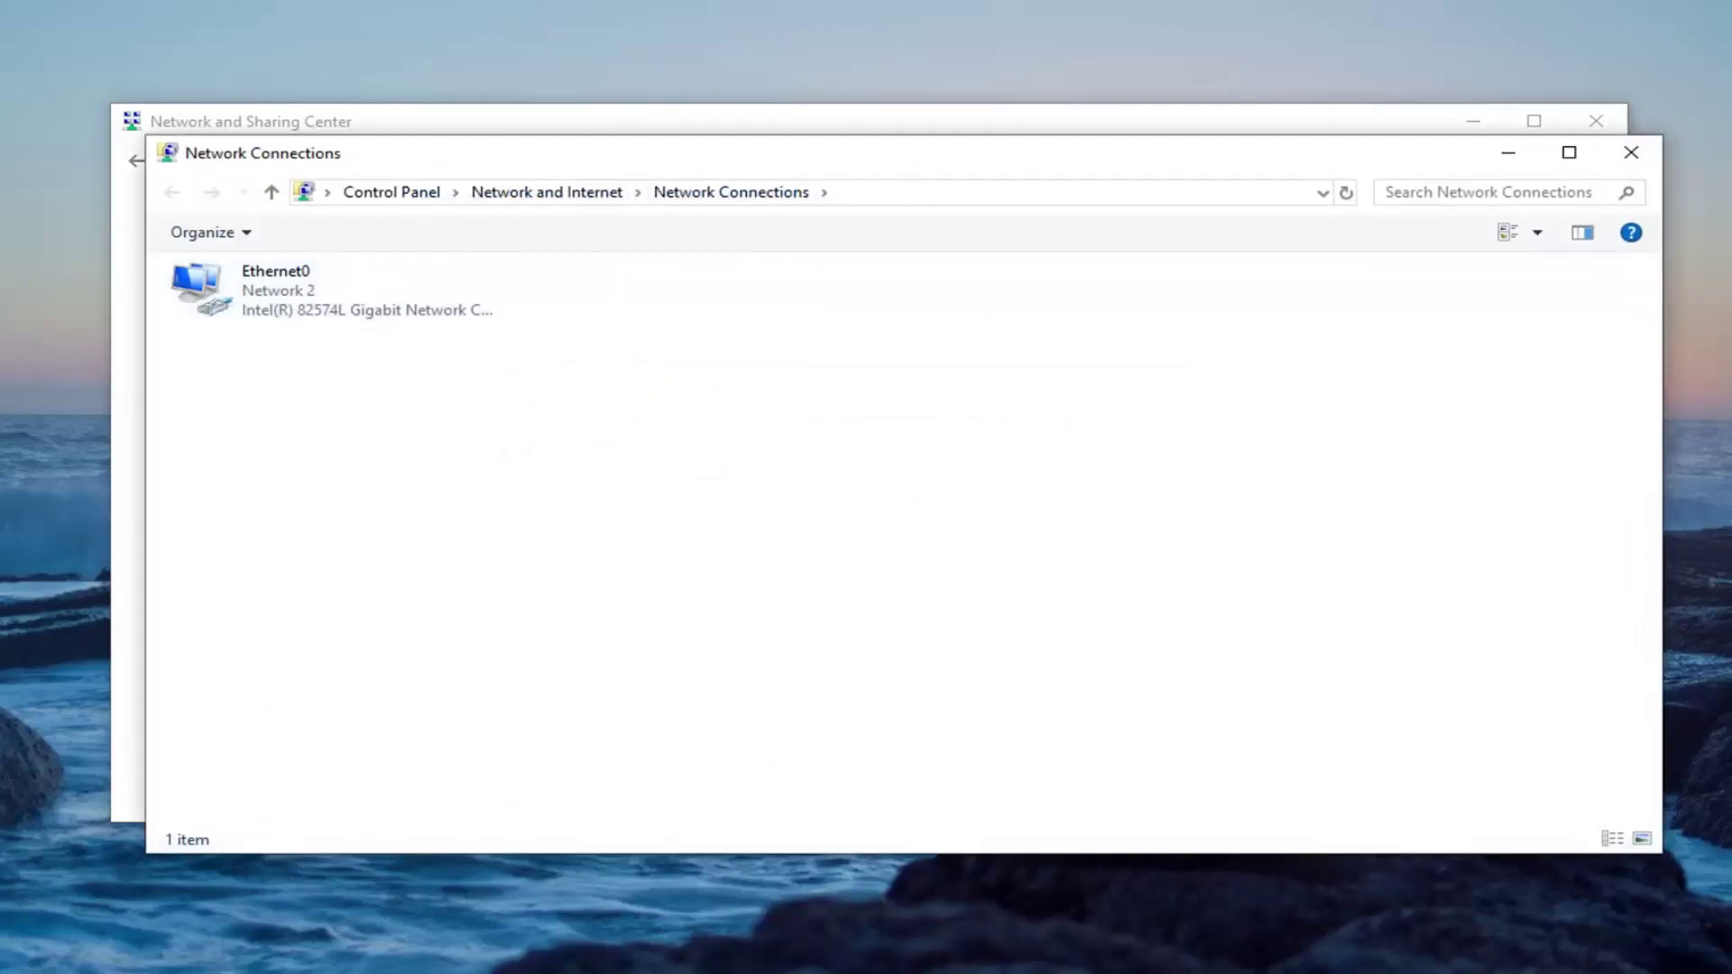
Step: Uncheck Internet Protocol Version 6 (TCP/IPv6) in Ethernet0's properties, save, and close Network Connections
left_click(294, 282)
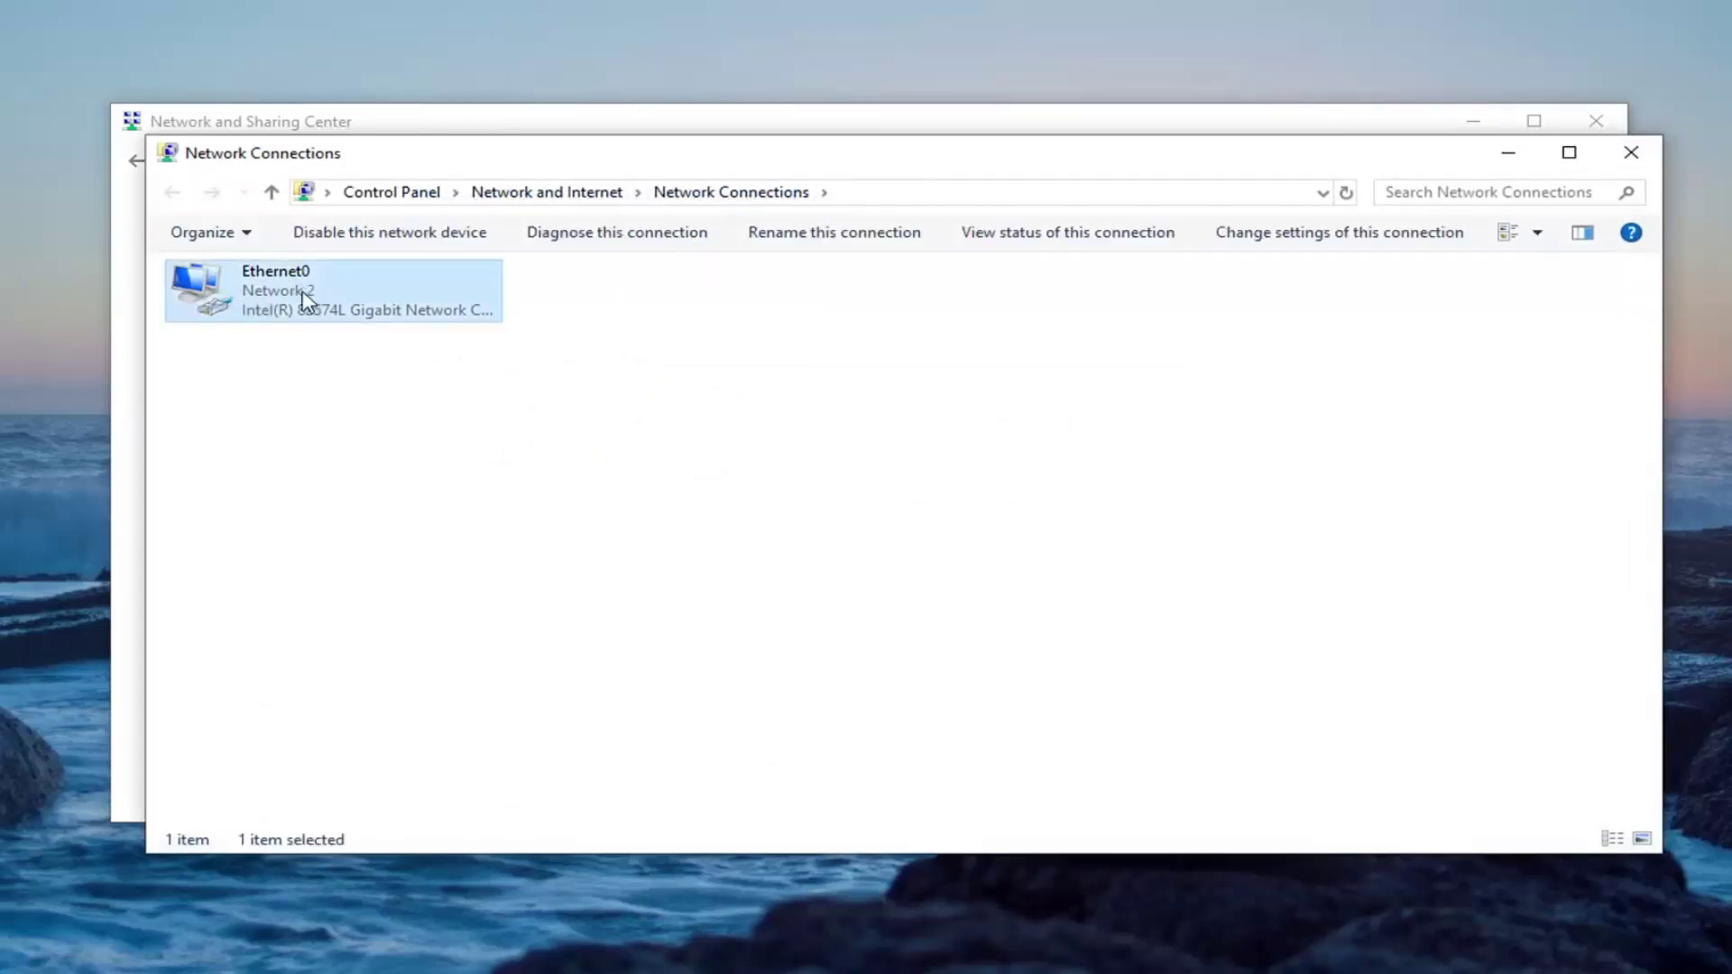
right_click(305, 298)
left_click(367, 527)
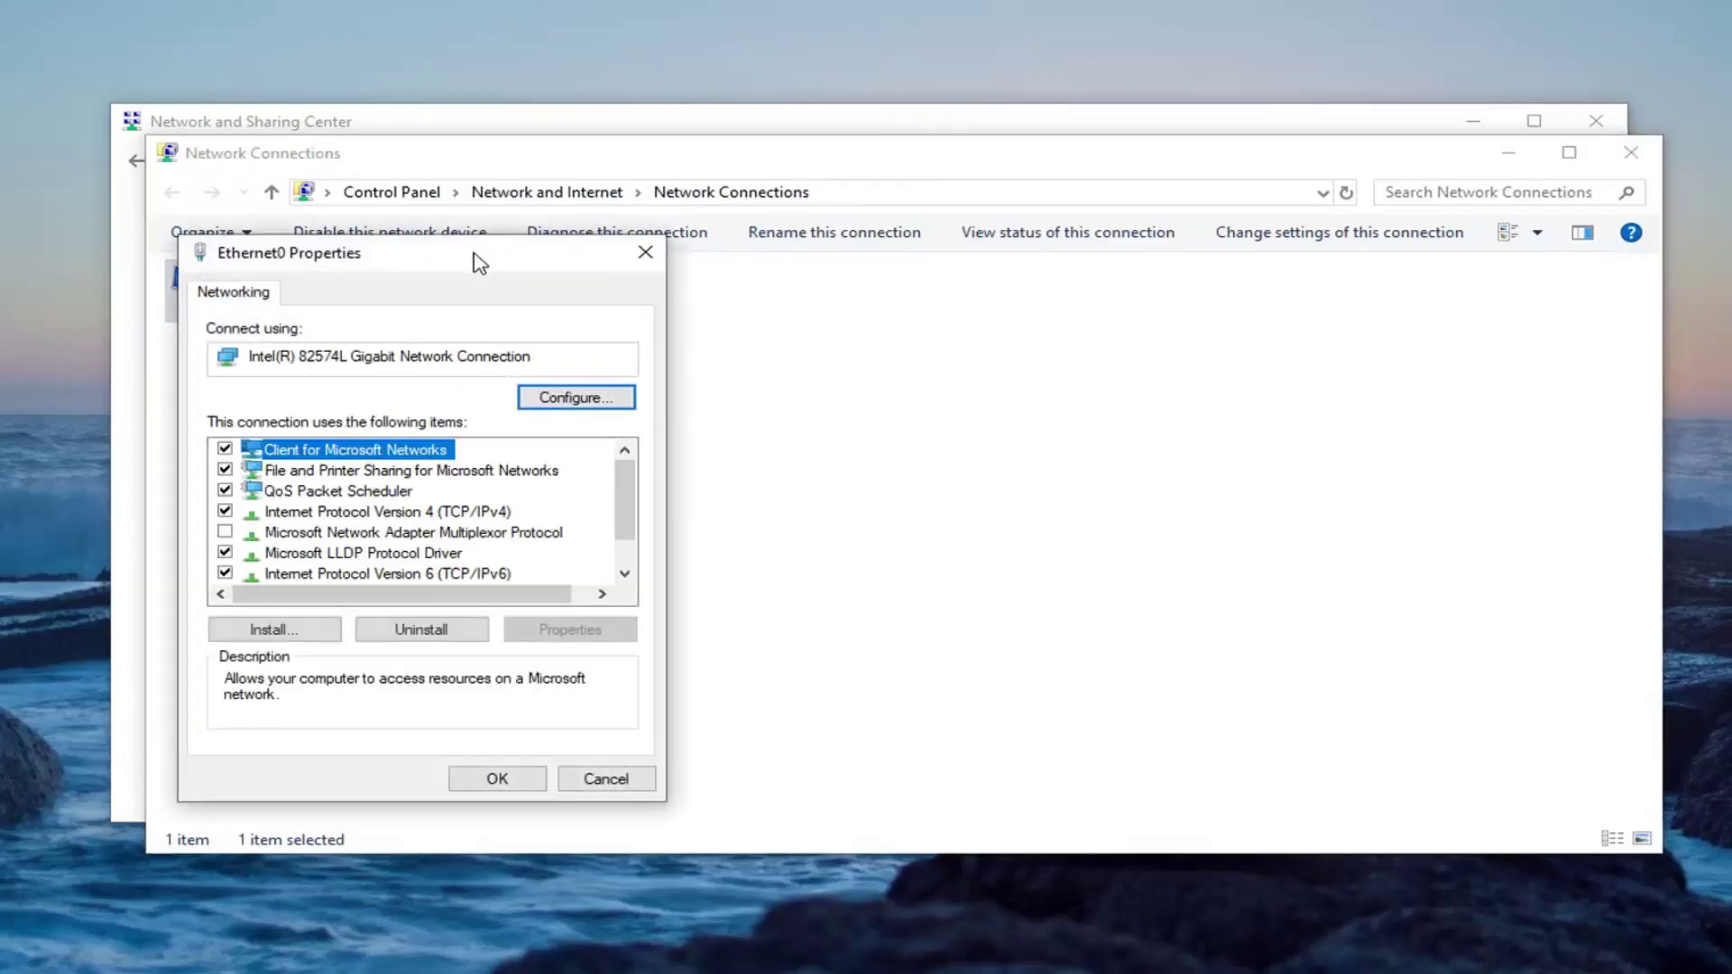
left_click_drag(478, 259, 948, 185)
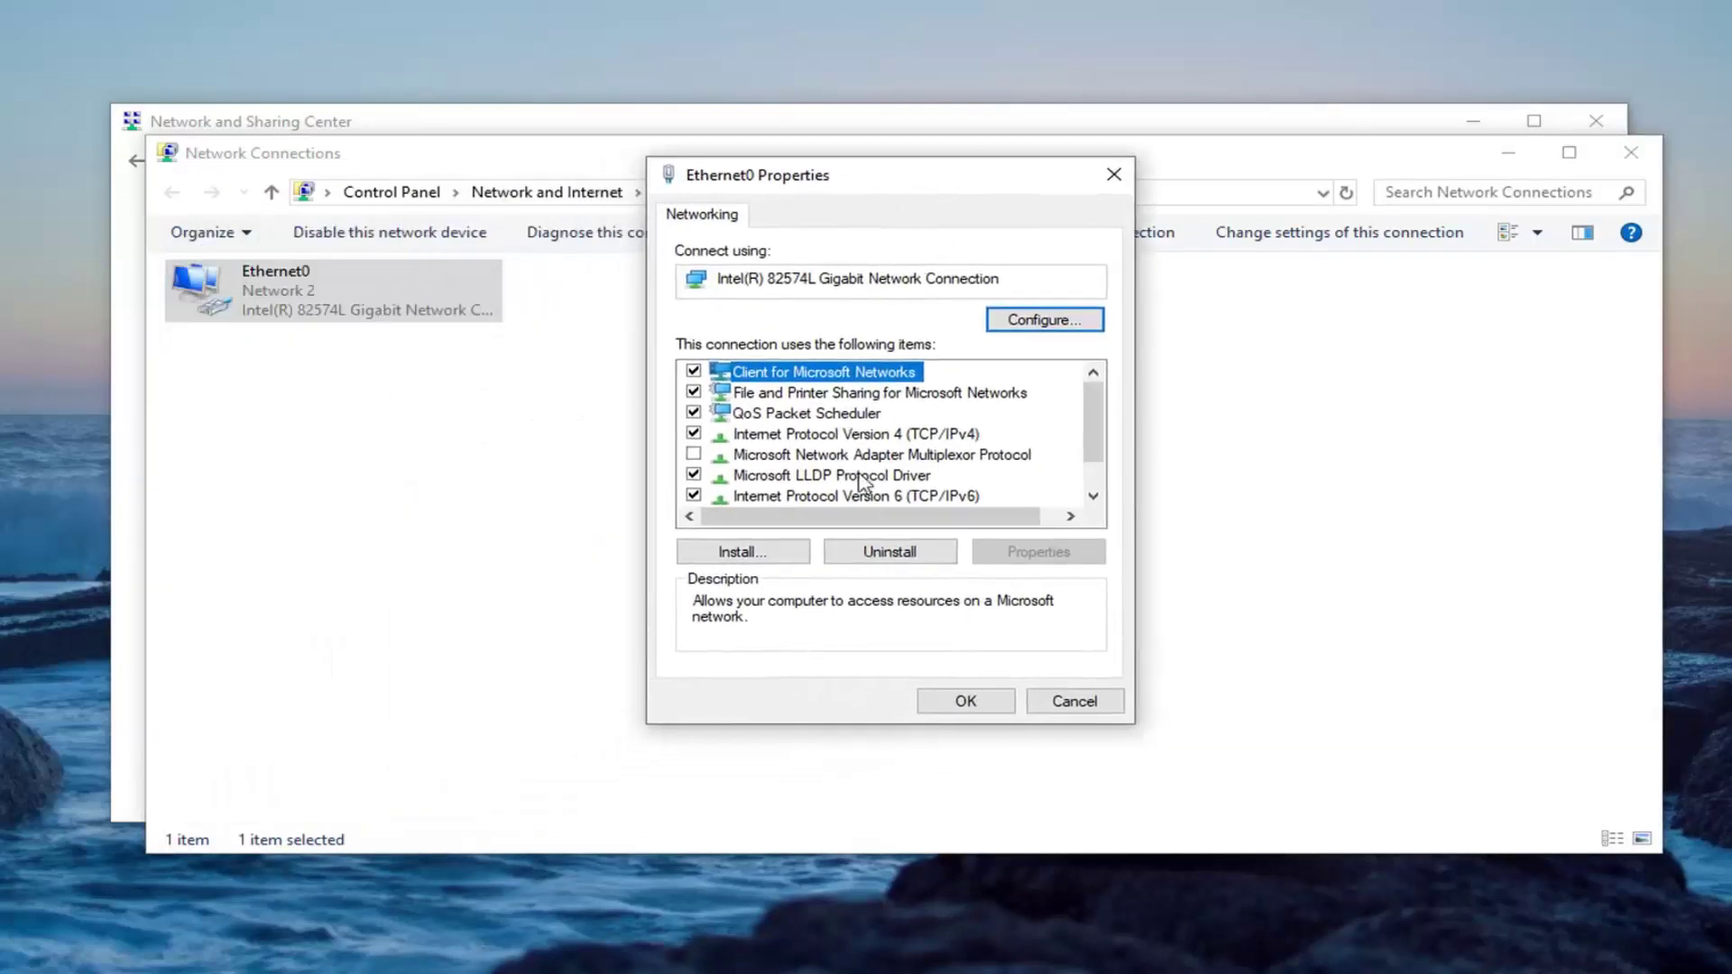
left_click(805, 497)
scroll(806, 487, "down", 1)
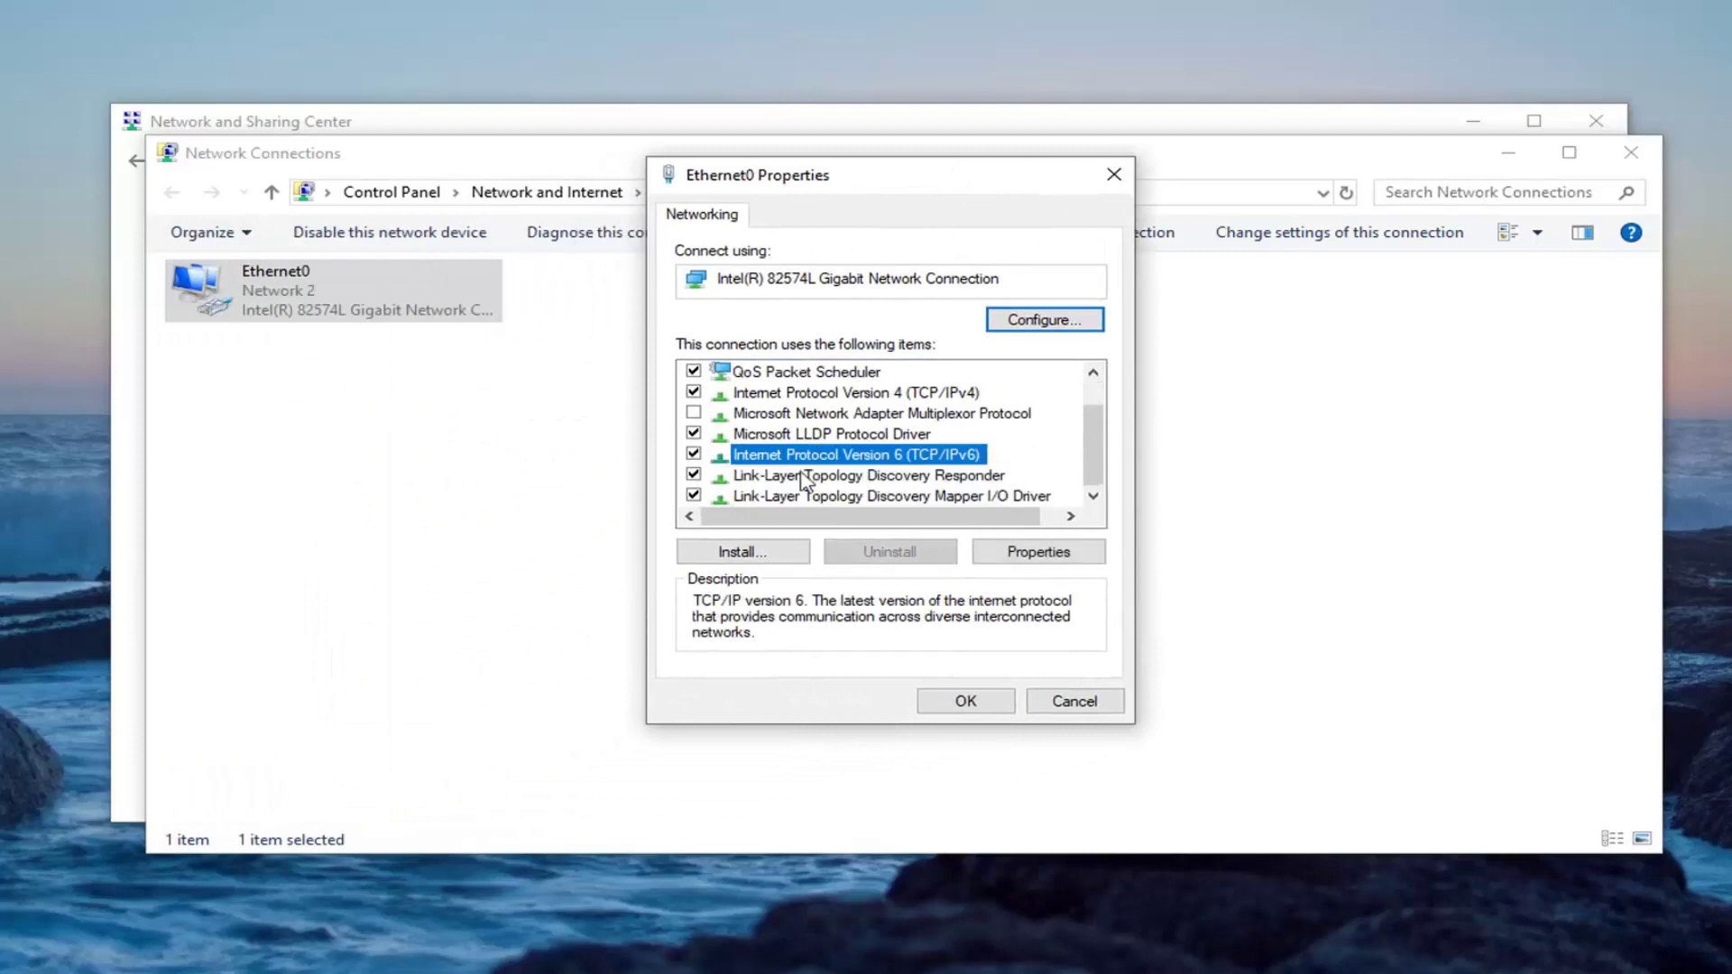
left_click(693, 454)
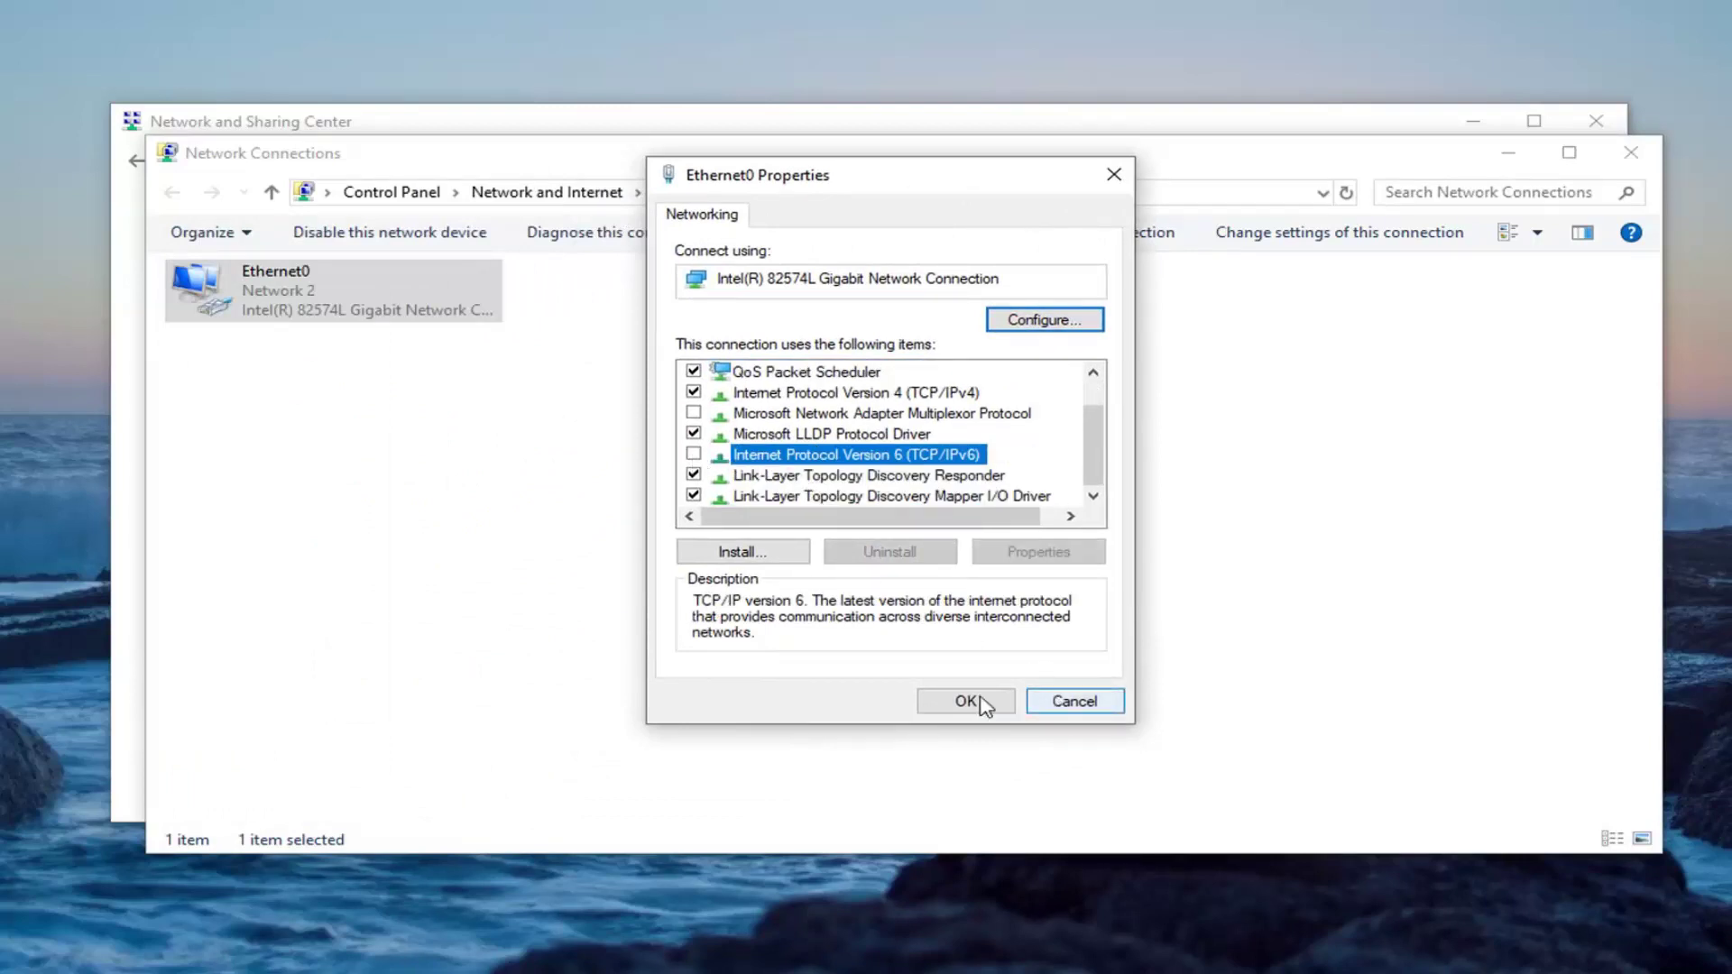
left_click(947, 702)
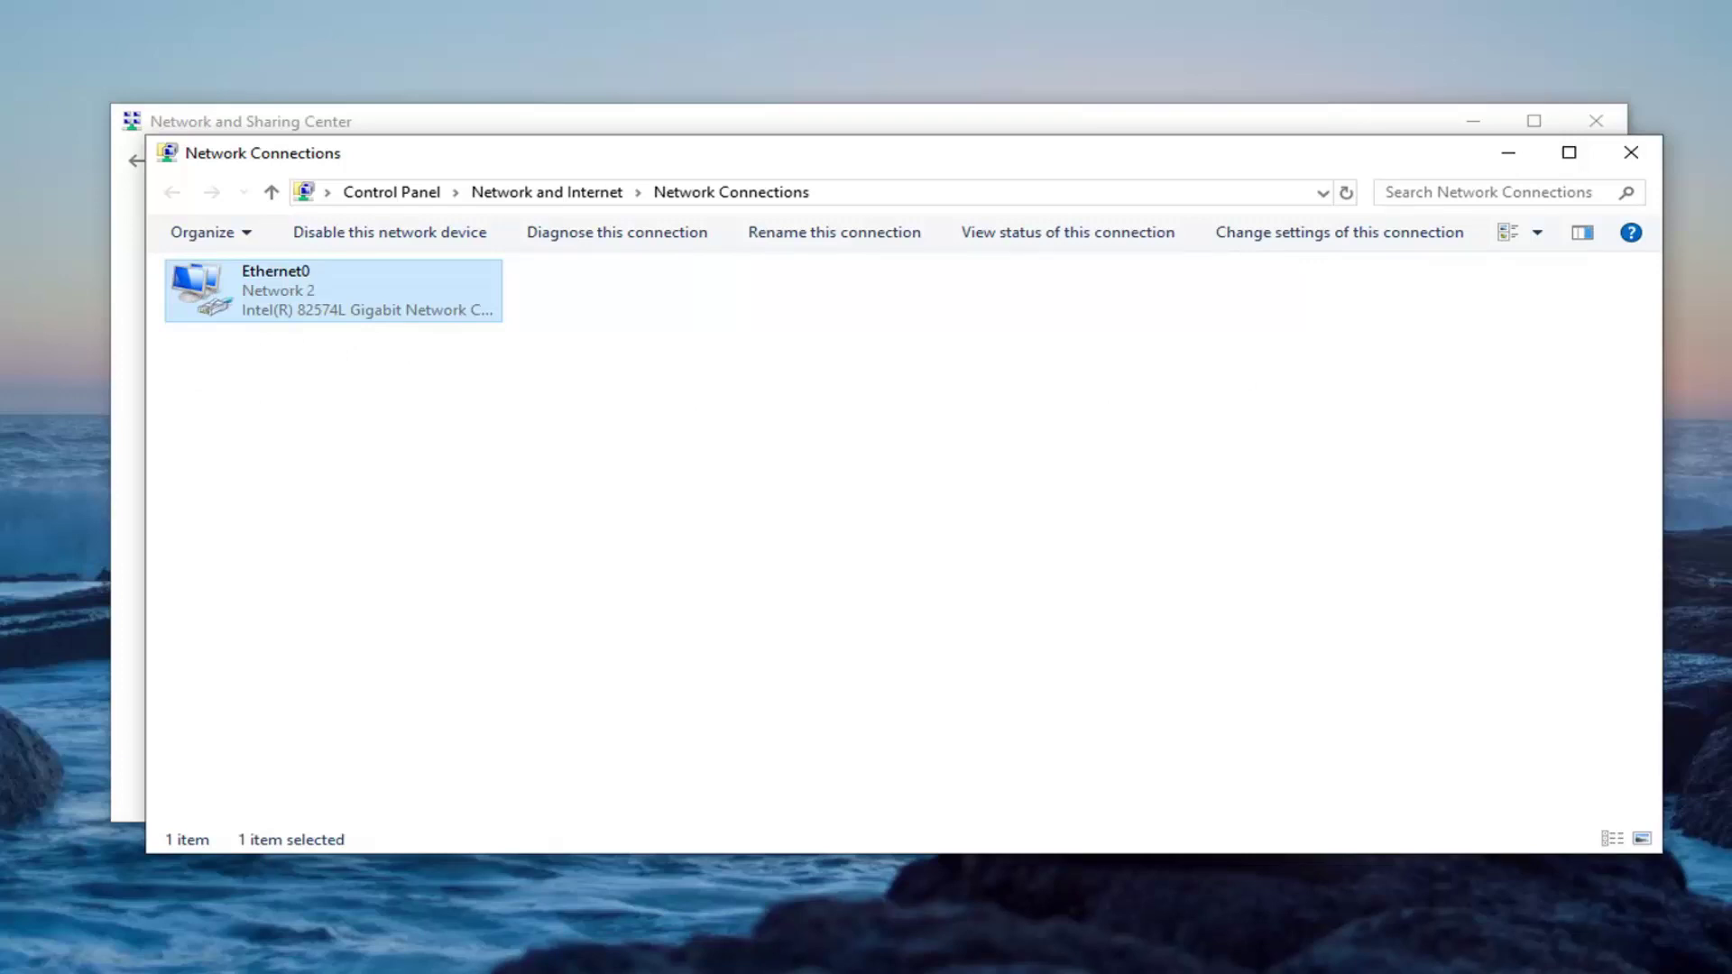
left_click(1632, 152)
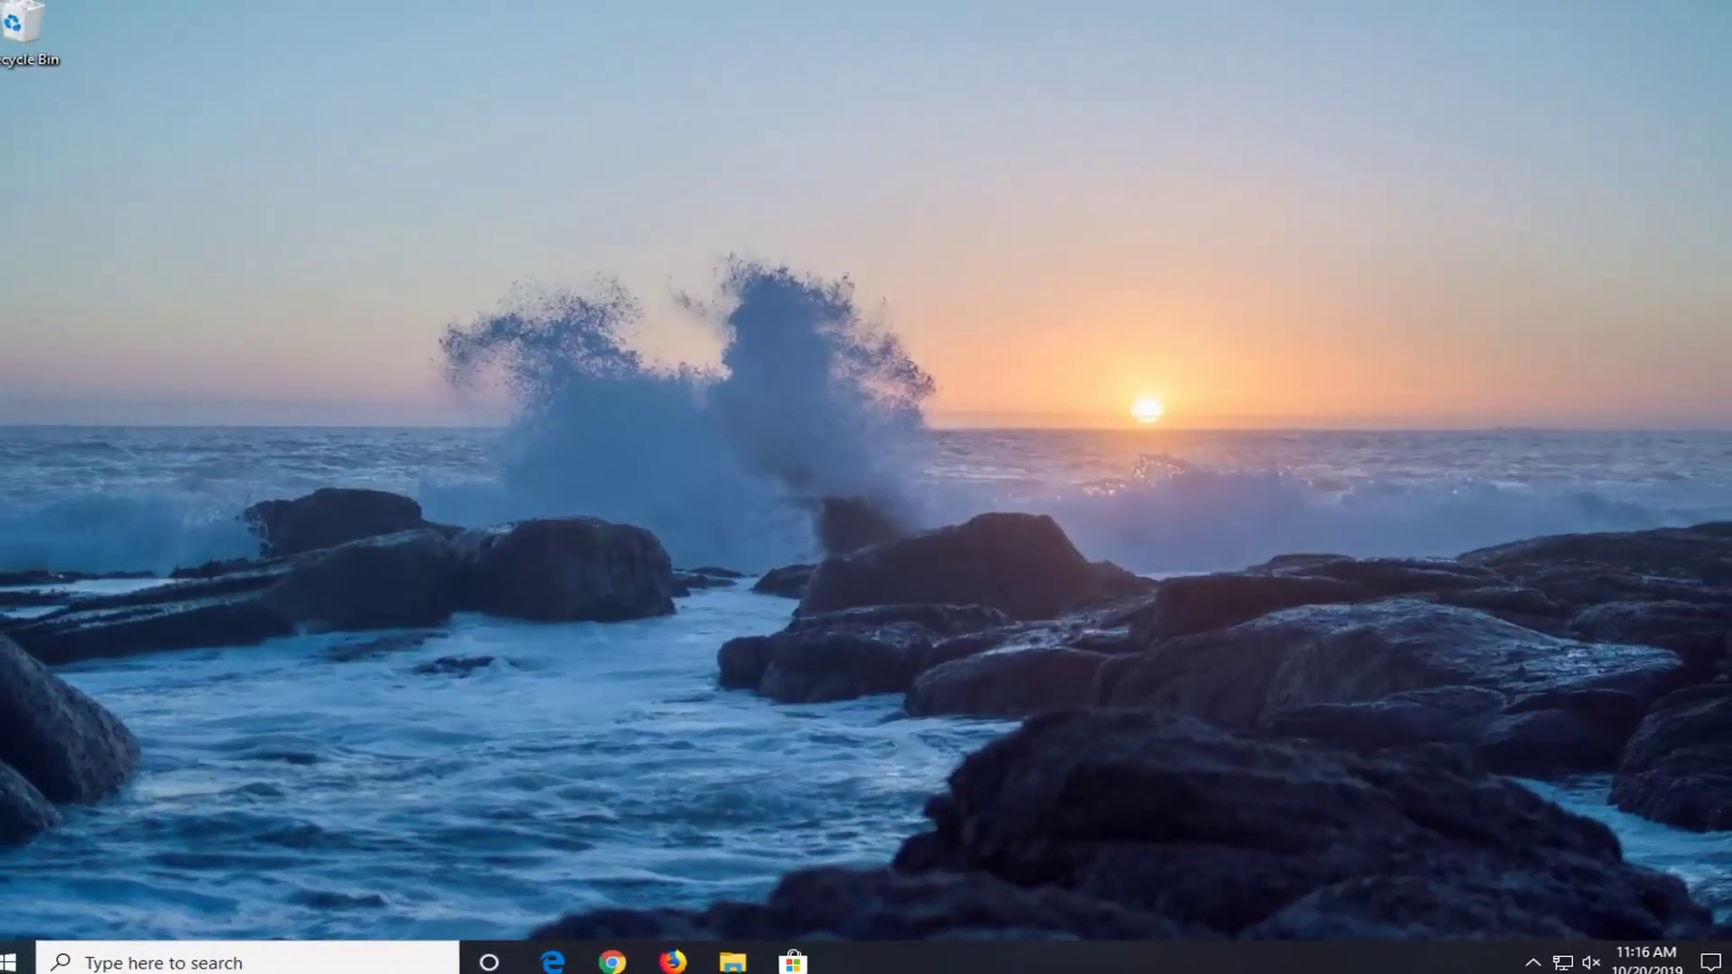
Step: In Turn Windows features on or off, select SMB 1.0/CIFS File Sharing Support and confirm with OK
left_click(9, 962)
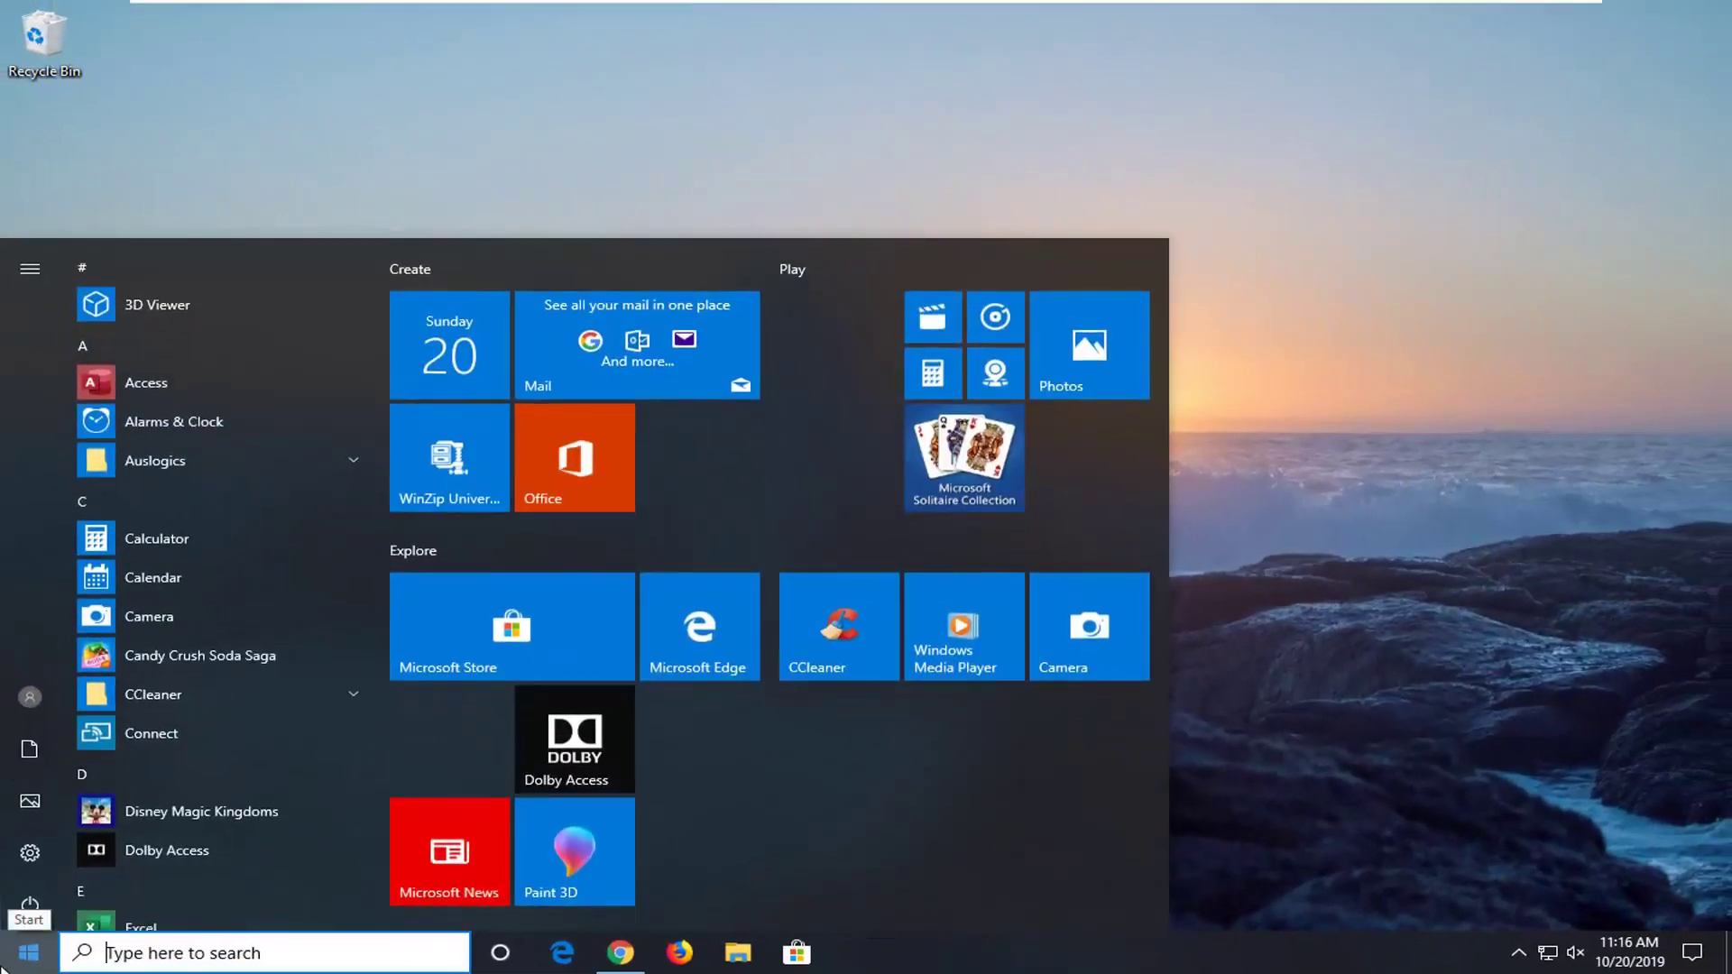
type("windows feature")
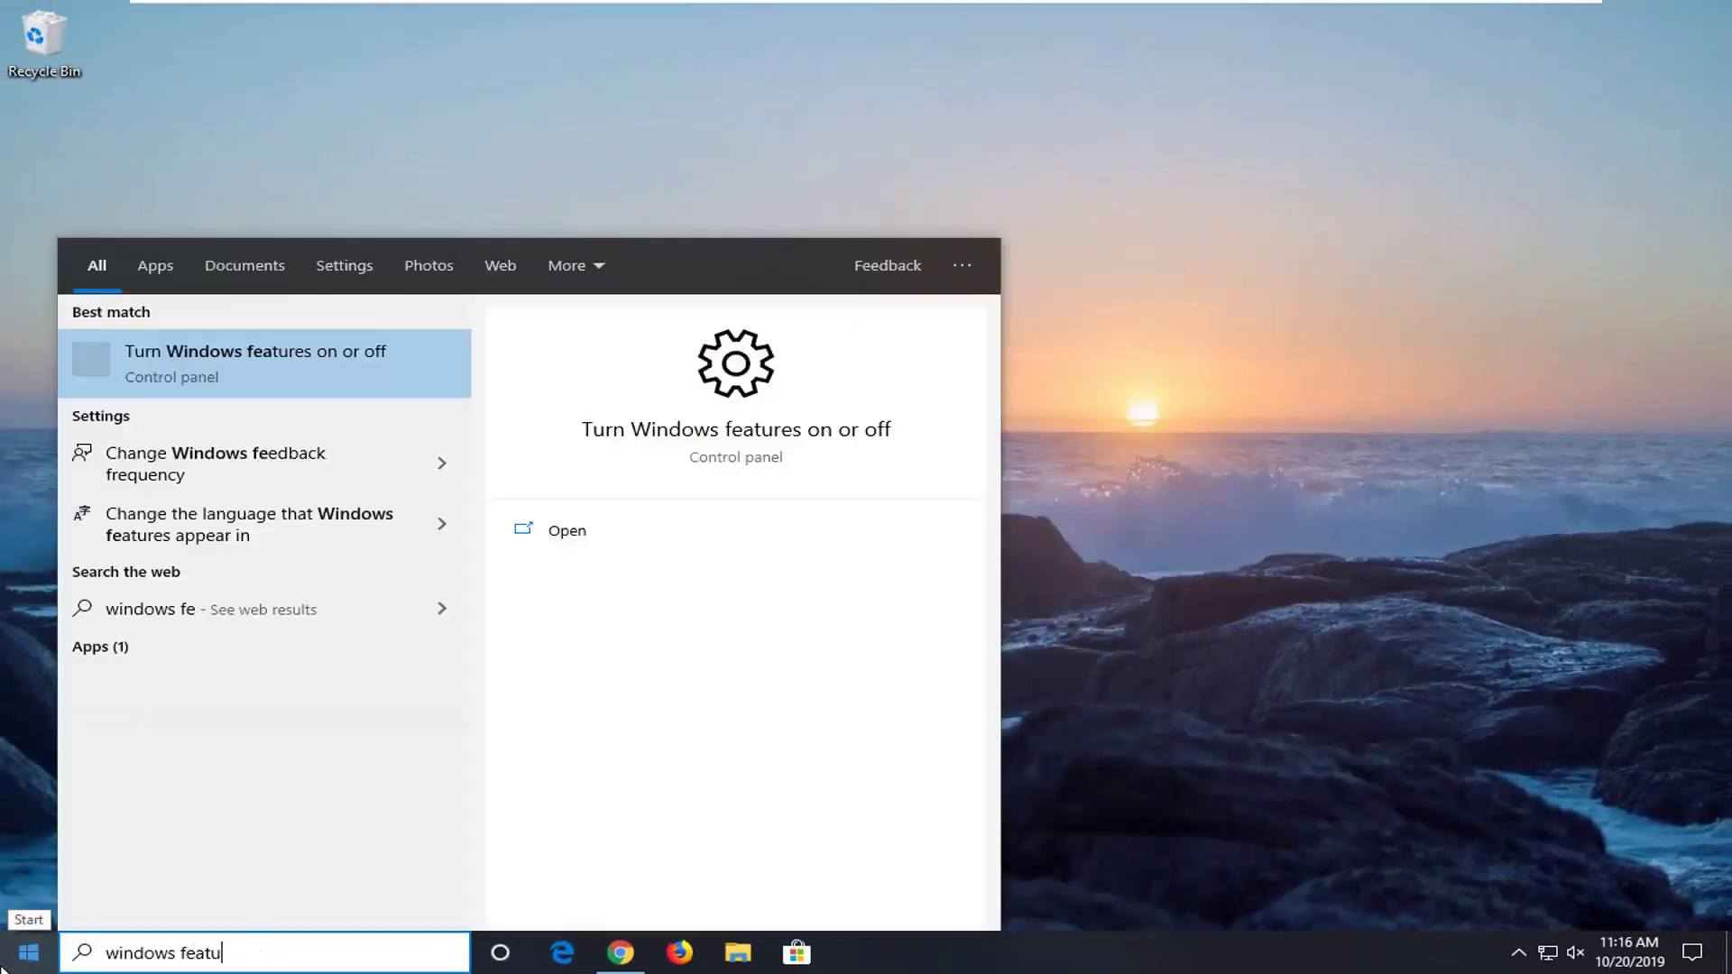
left_click(206, 362)
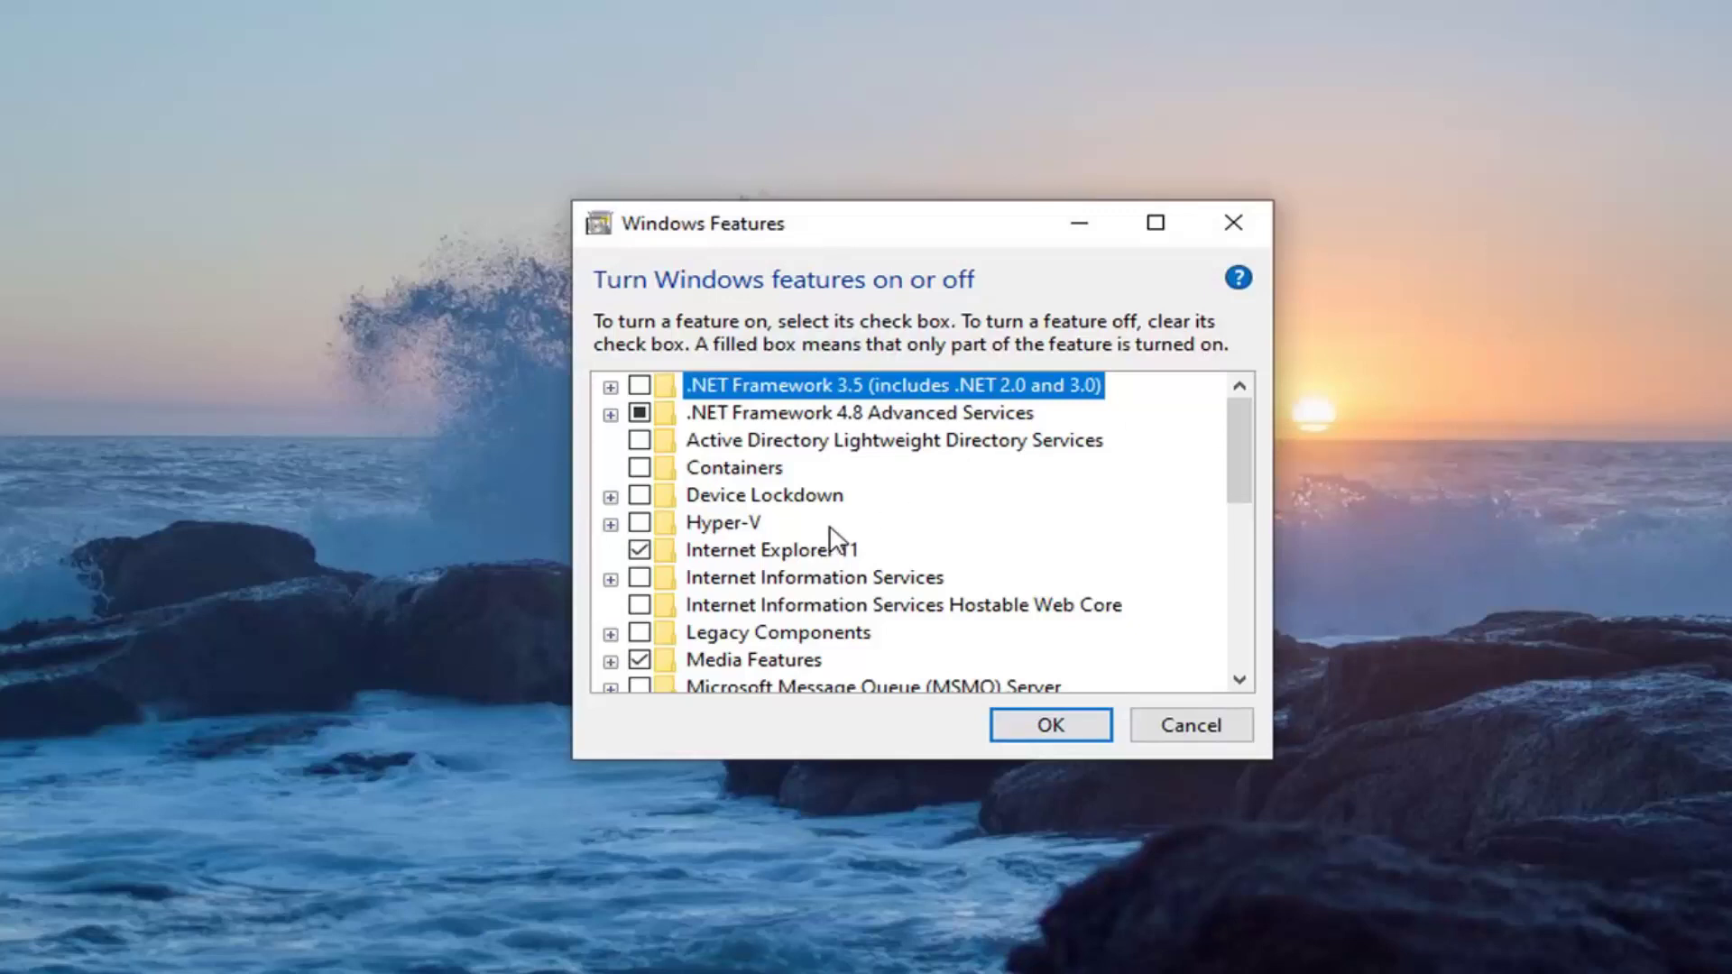
scroll(849, 542, "down", 1)
scroll(857, 546, "down", 2)
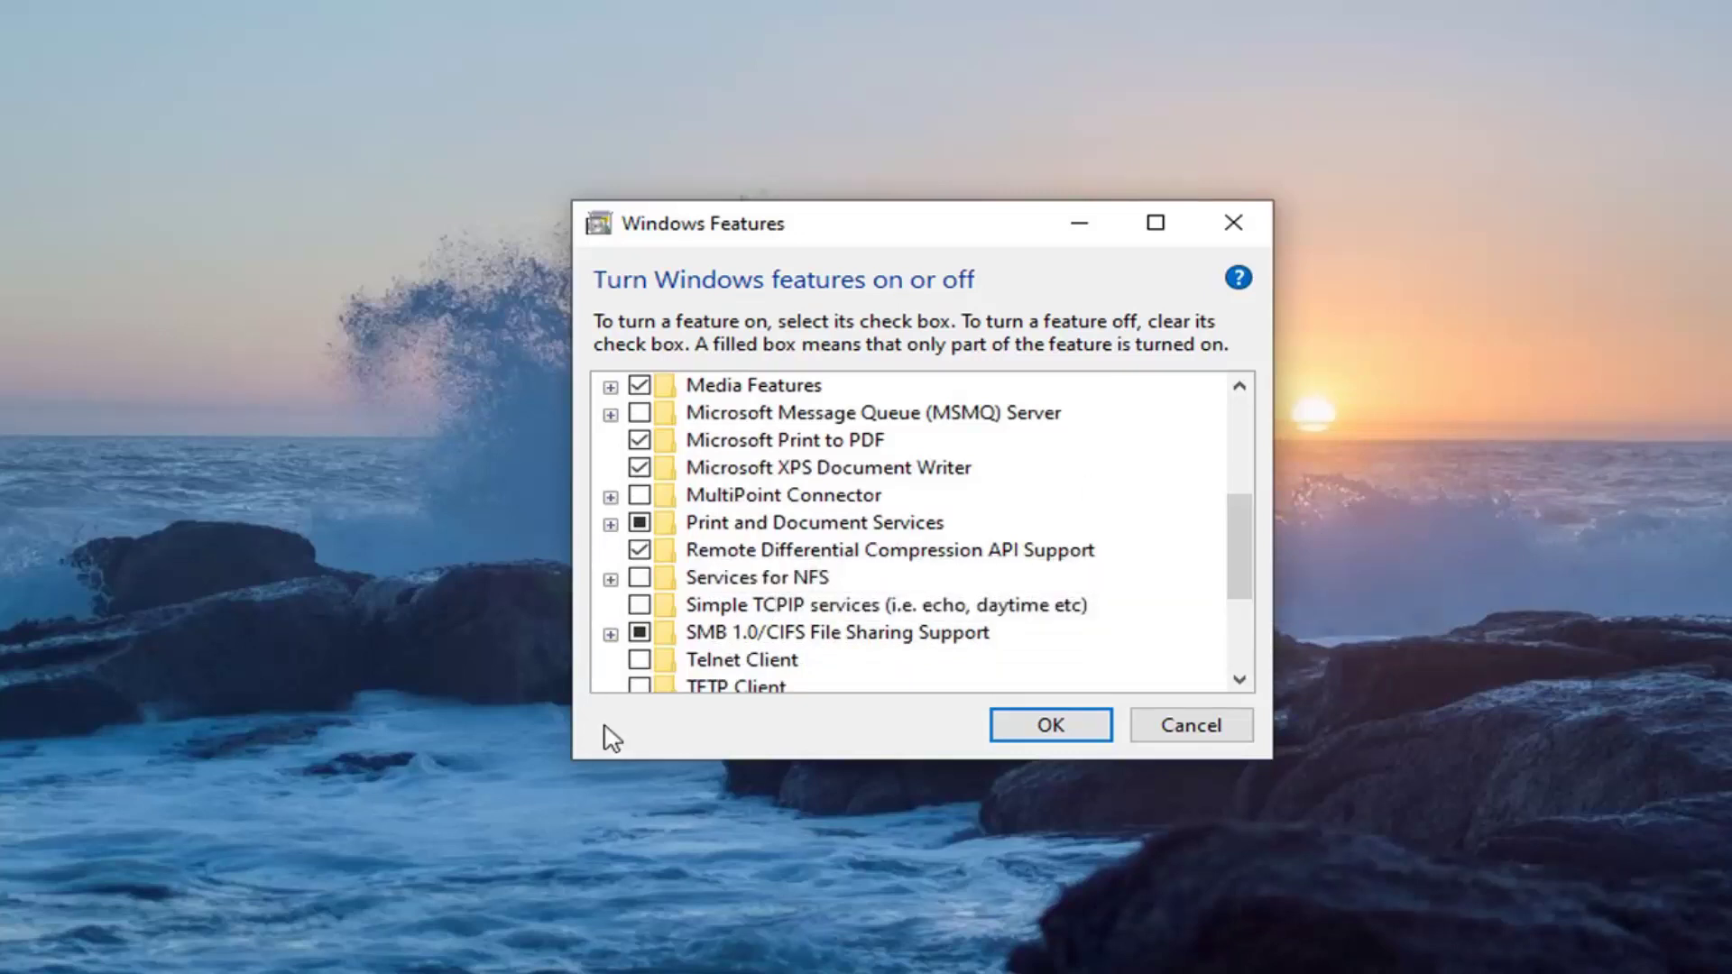
left_click(673, 638)
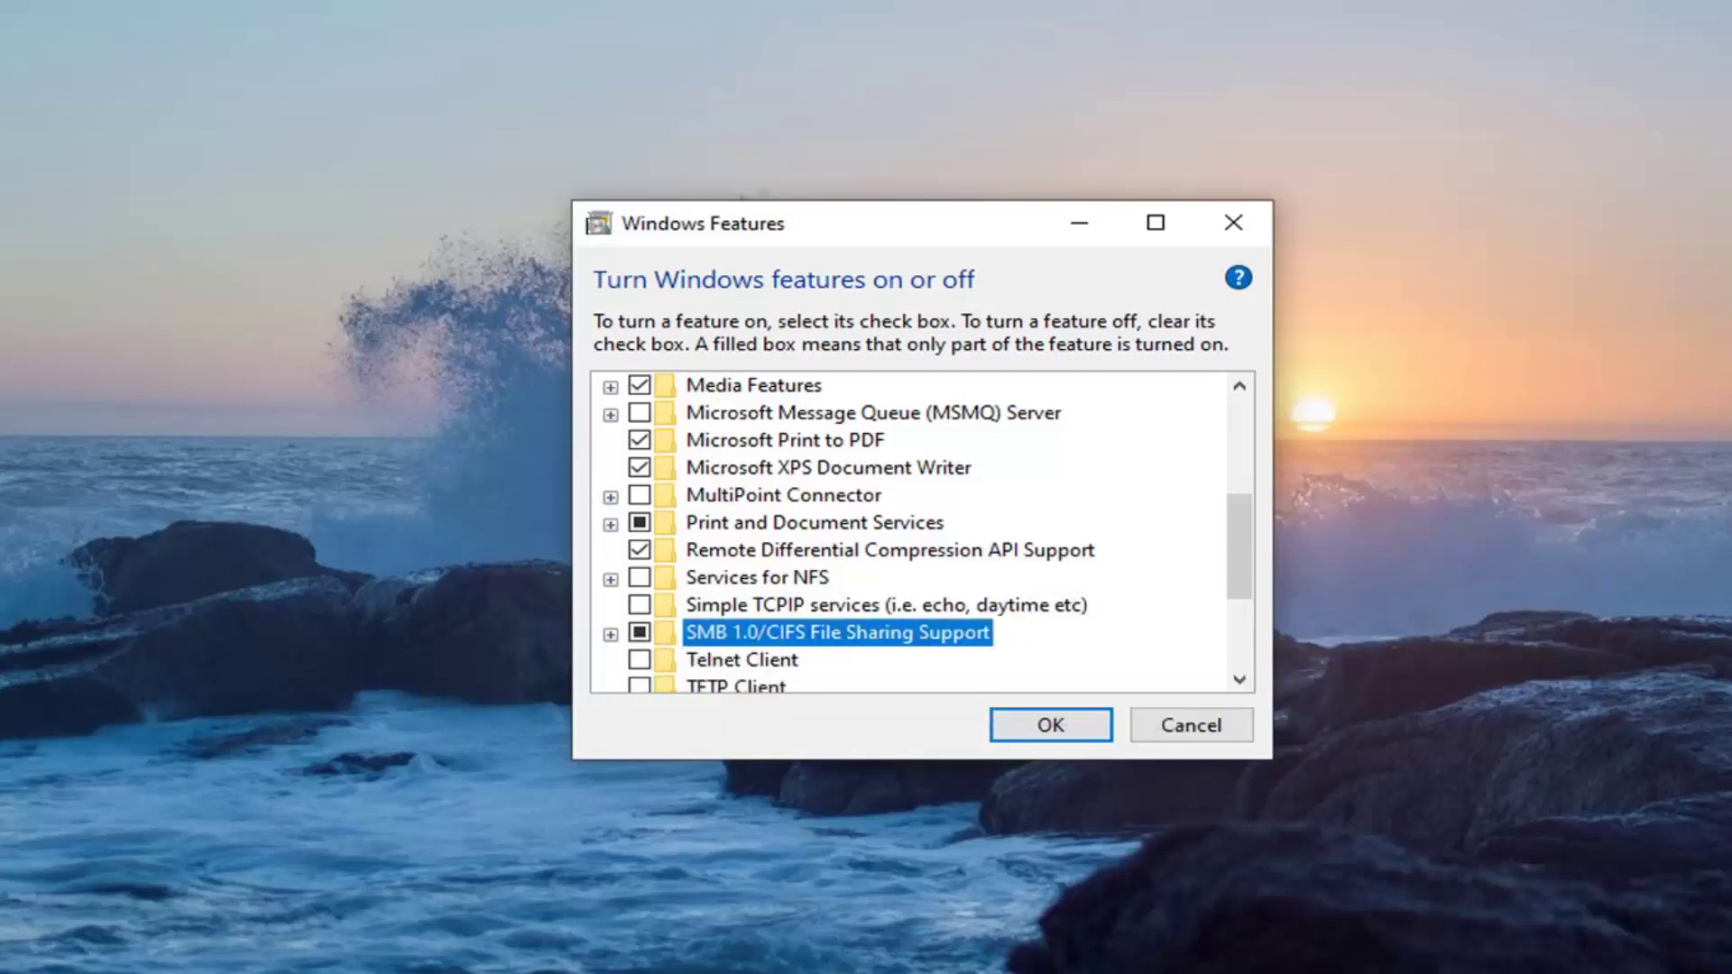
left_click(1047, 728)
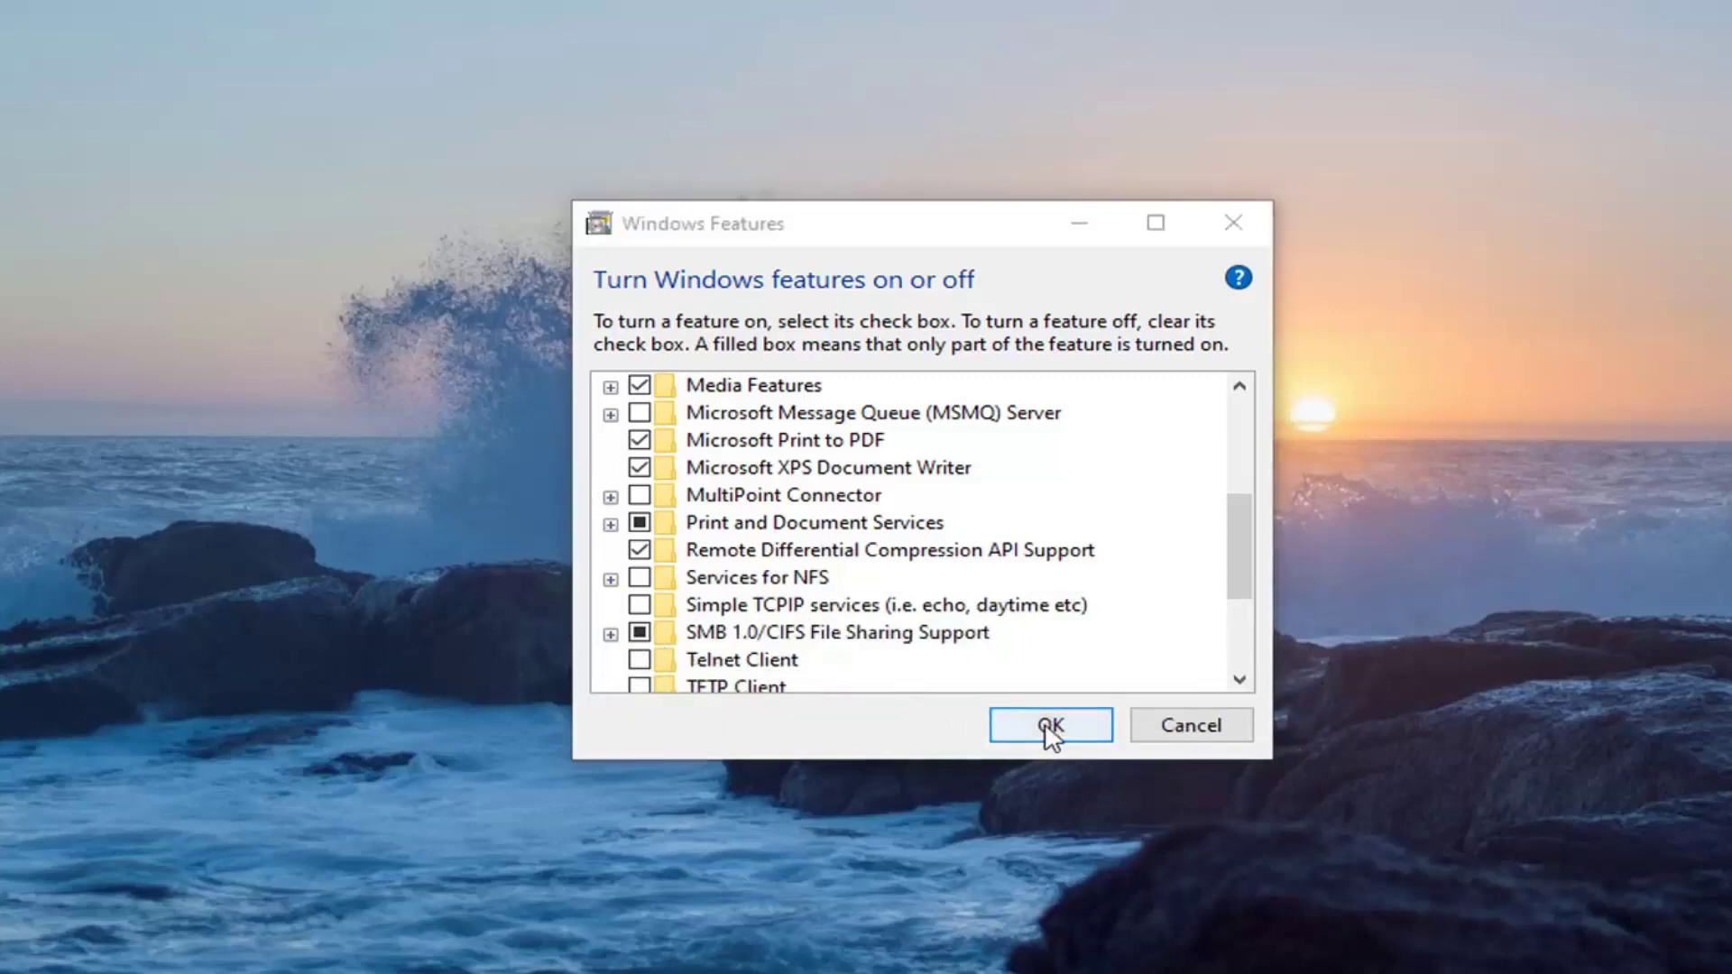